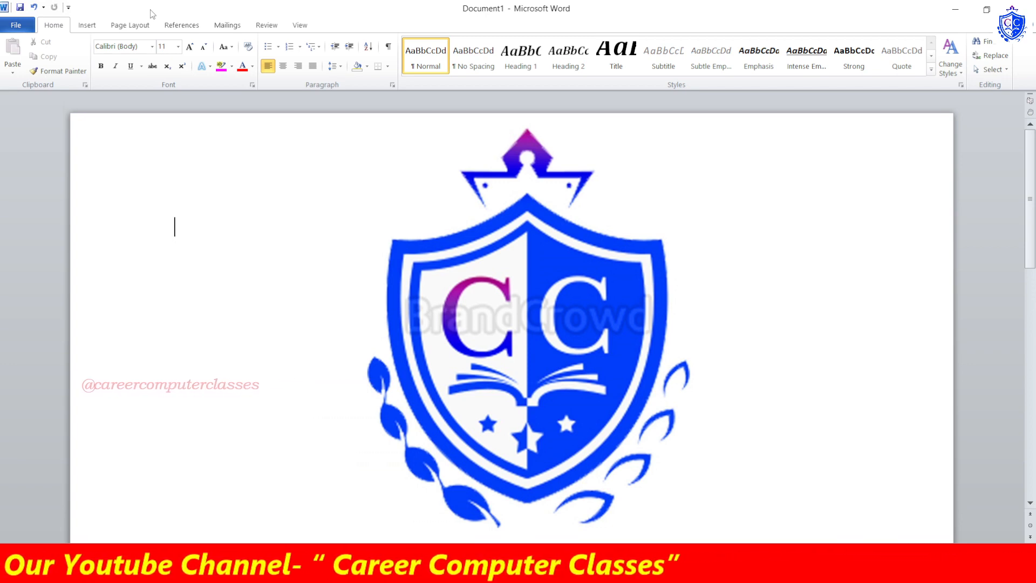
- Create a new blank document and insert a table with 4 columns and 8 rows
key(ctrl+n)
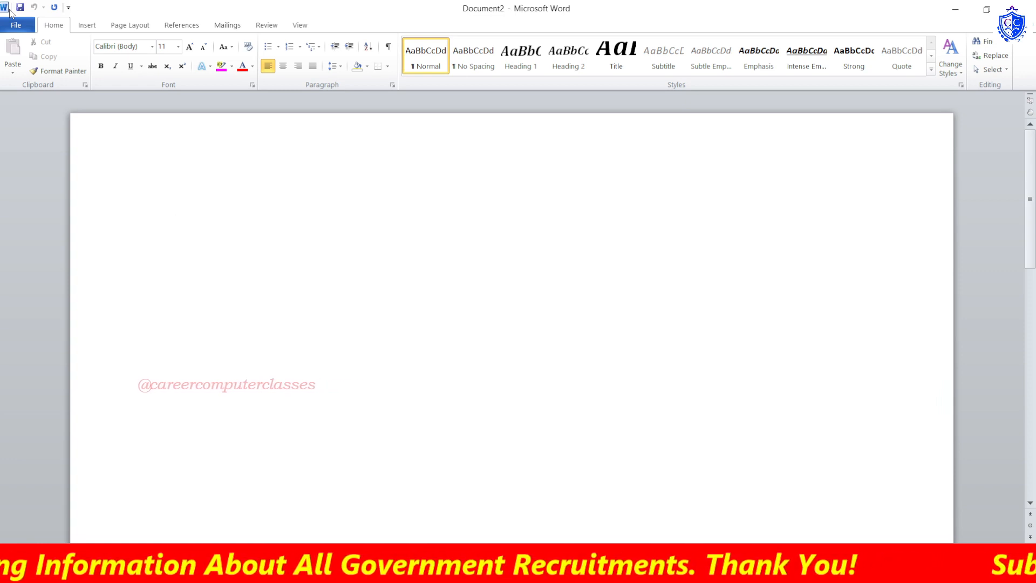
click(84, 25)
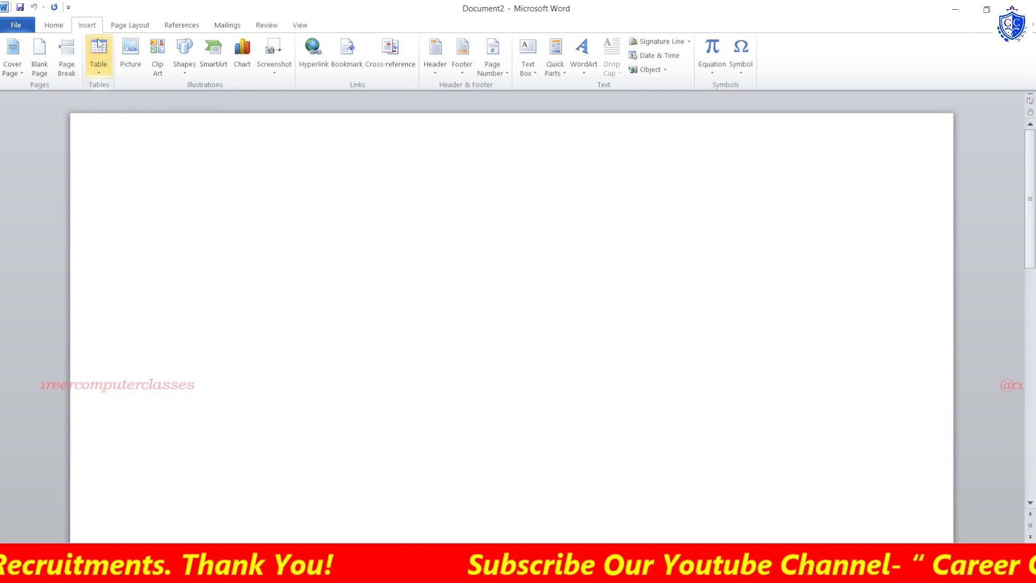
click(98, 70)
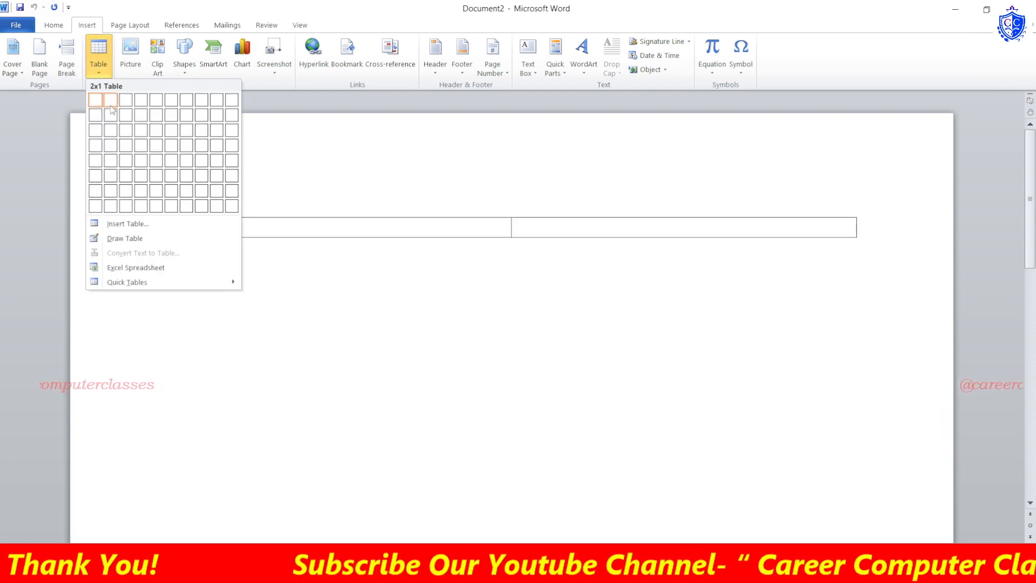
click(142, 206)
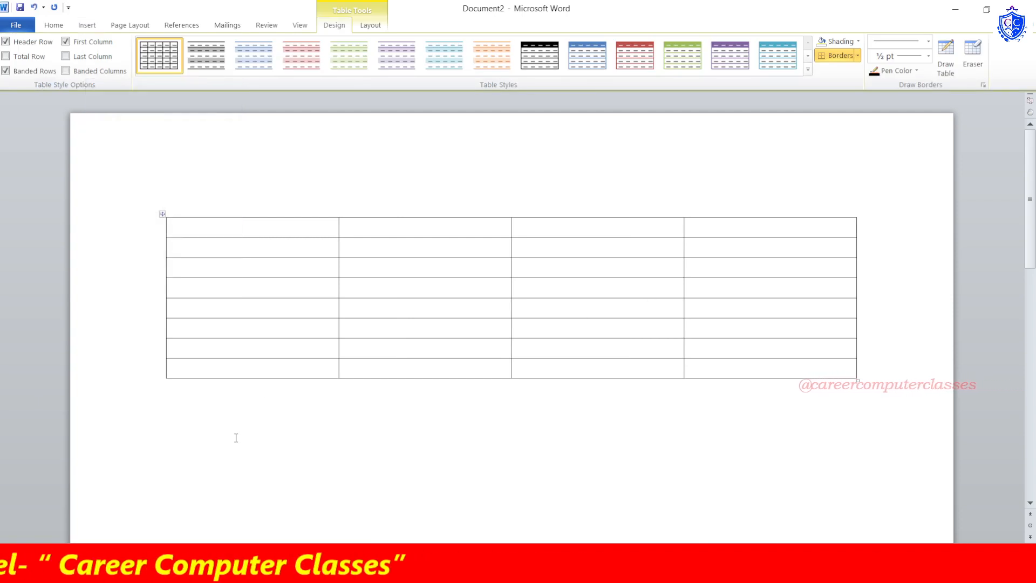
click(125, 215)
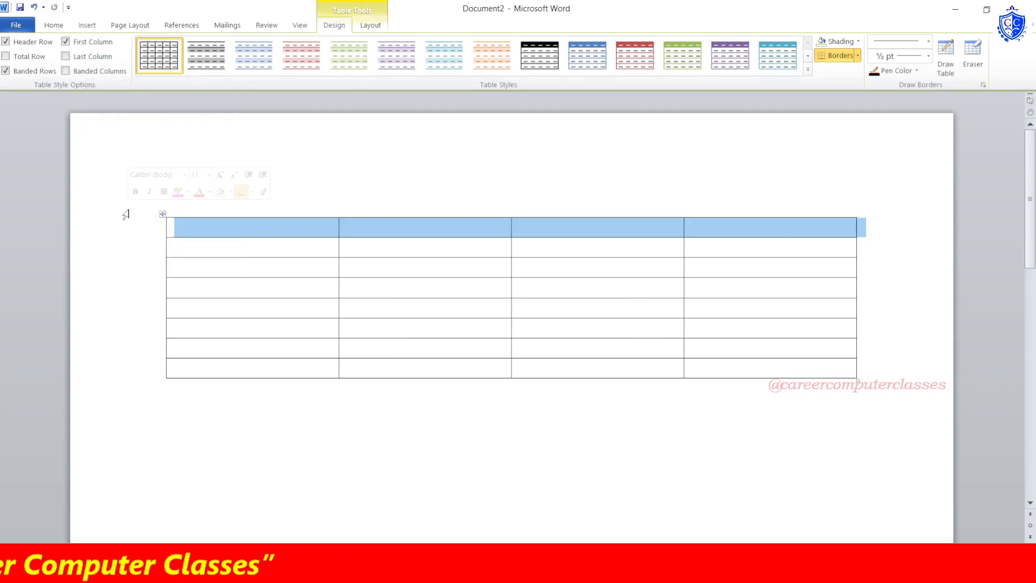
click(257, 489)
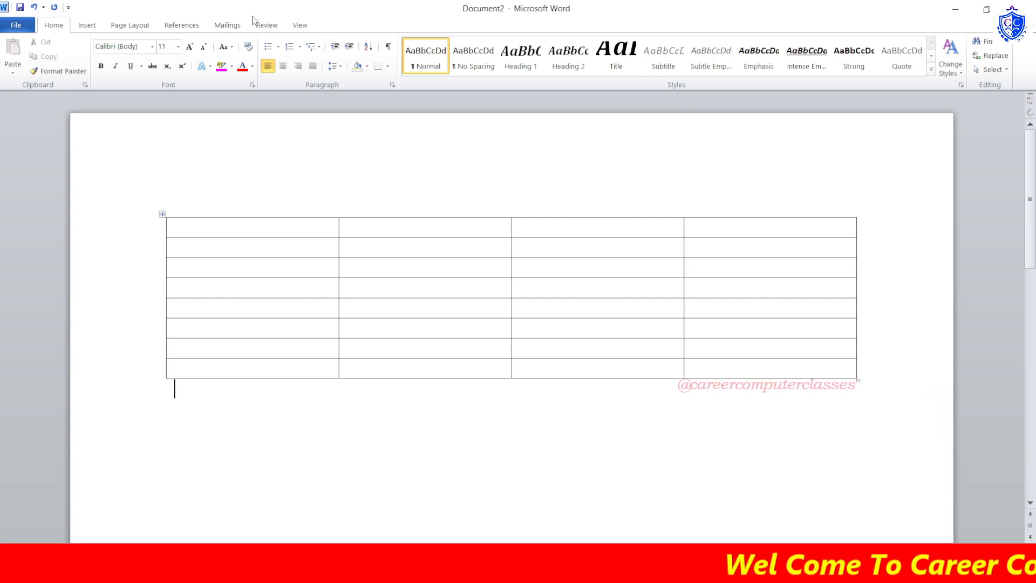
- Try the Medium Shading 1 and Medium Shading 2 - Accent 5 styles on the table
click(208, 230)
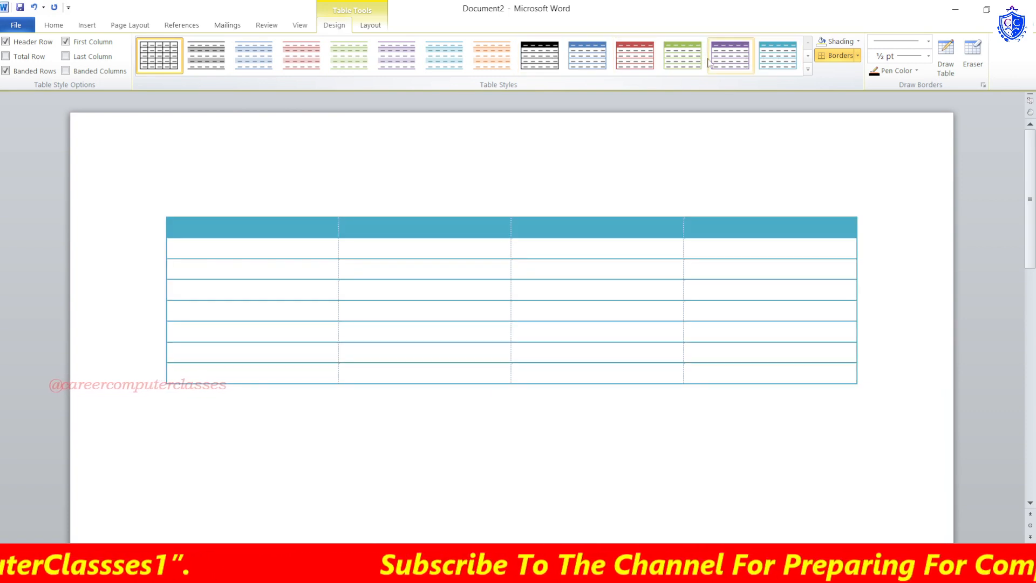
click(808, 56)
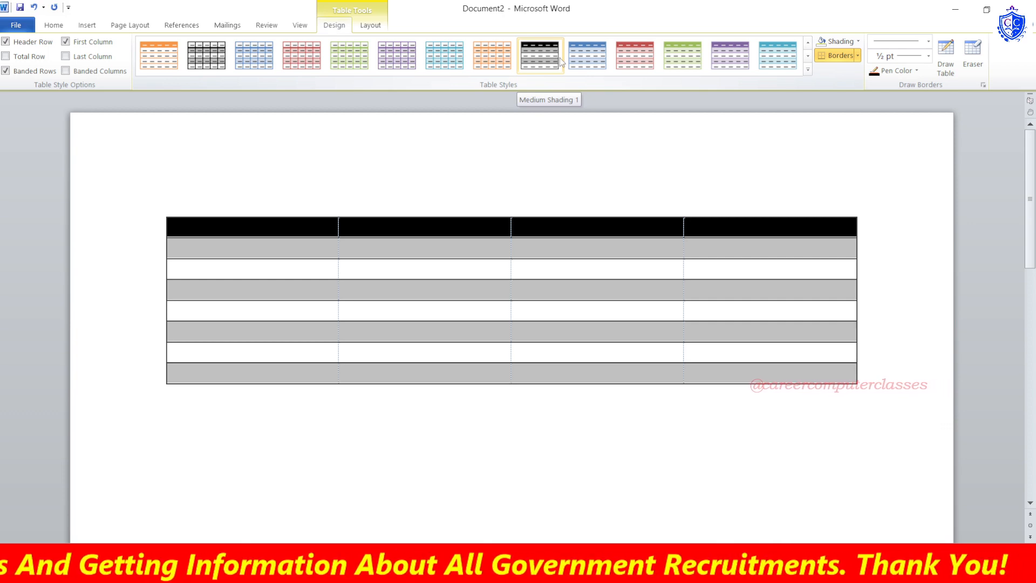
click(550, 63)
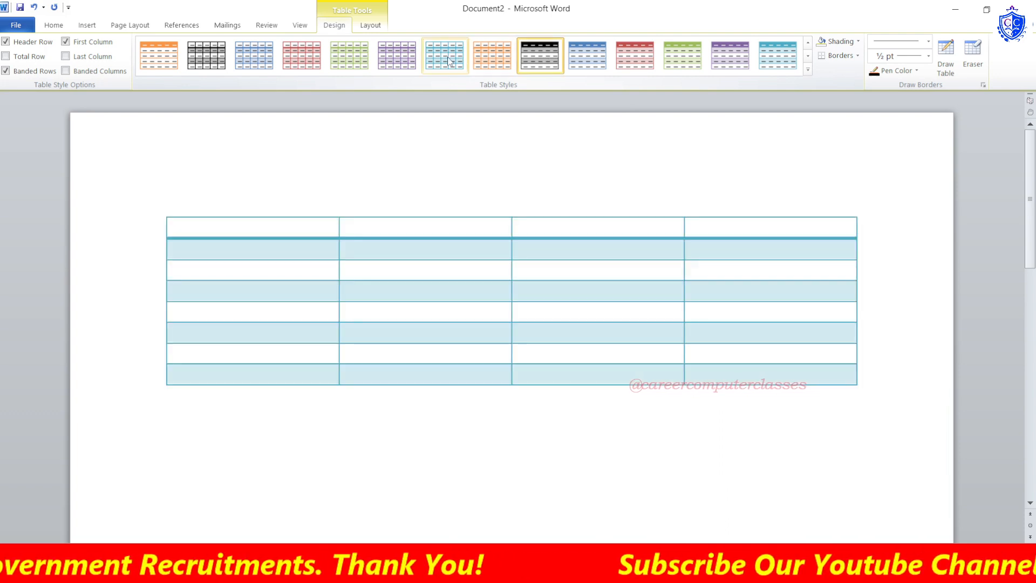
click(807, 56)
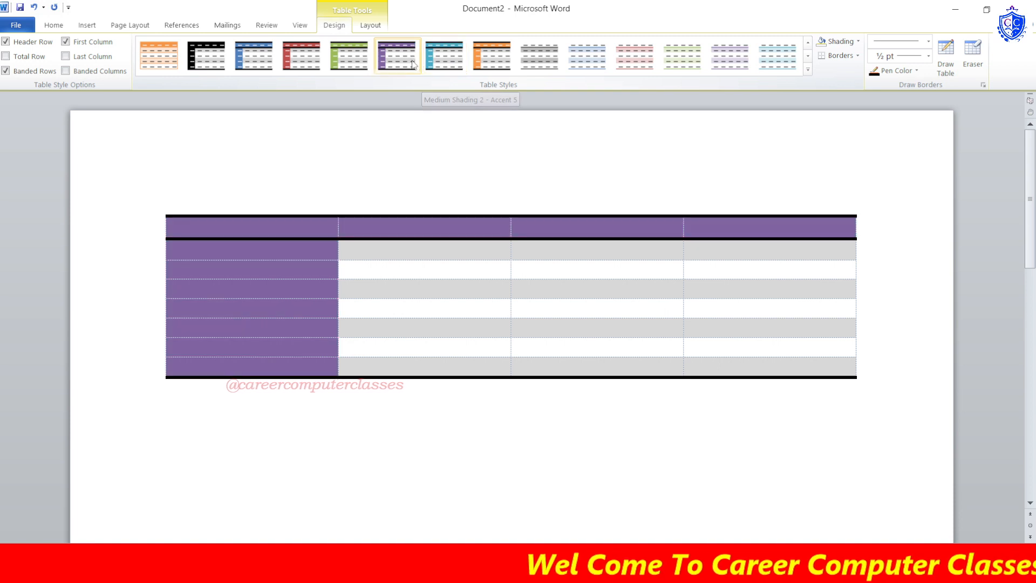
click(427, 55)
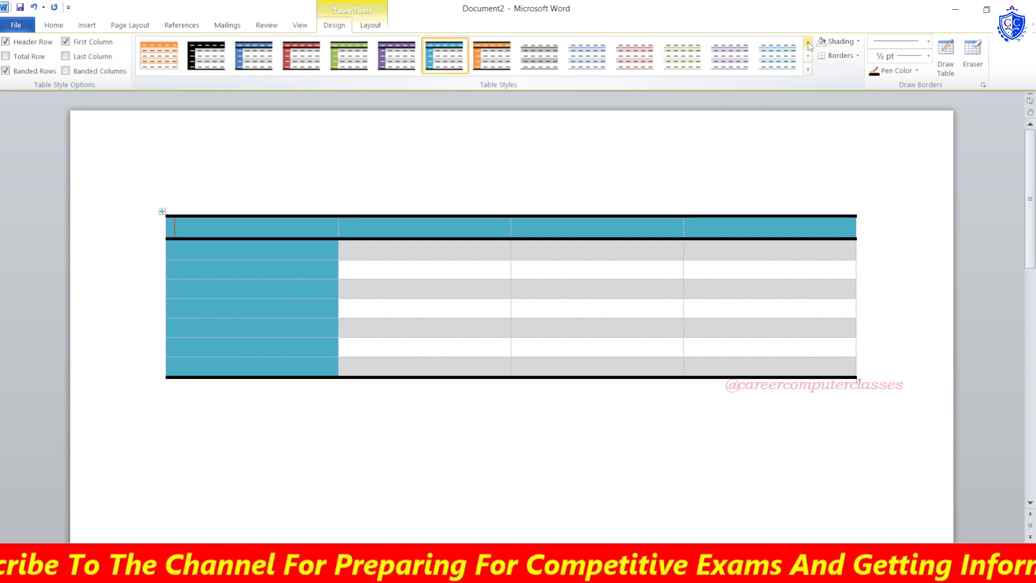
- Apply the black Medium Grid 3 style to the table and open that style for modification
click(808, 70)
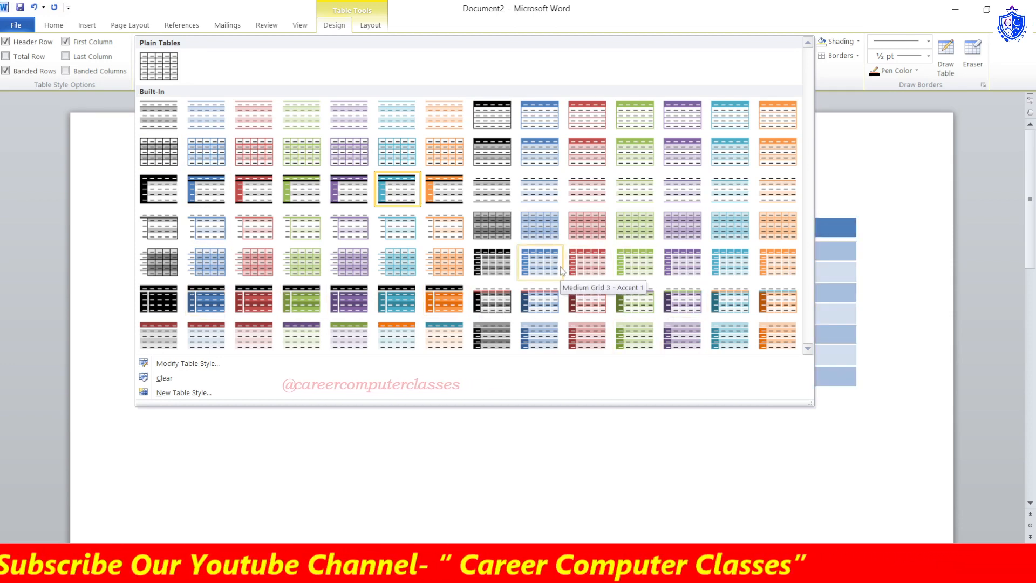
click(492, 263)
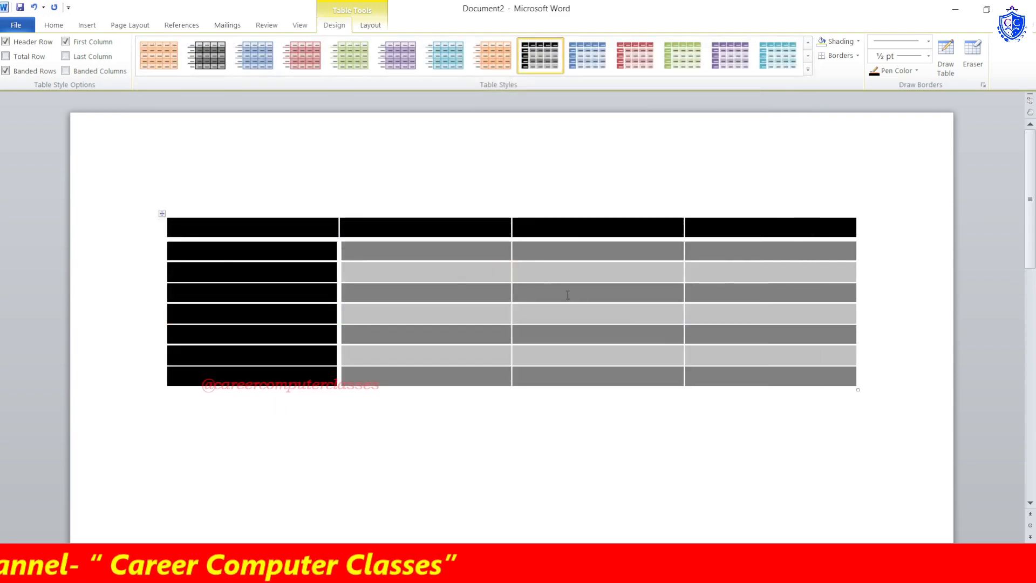
click(807, 69)
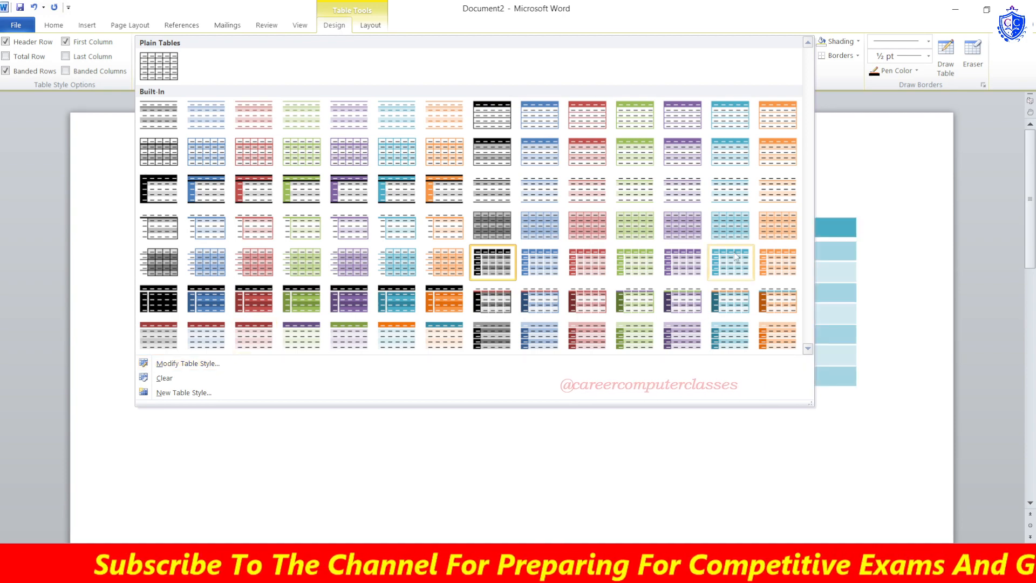
click(204, 364)
drag(426, 109, 634, 142)
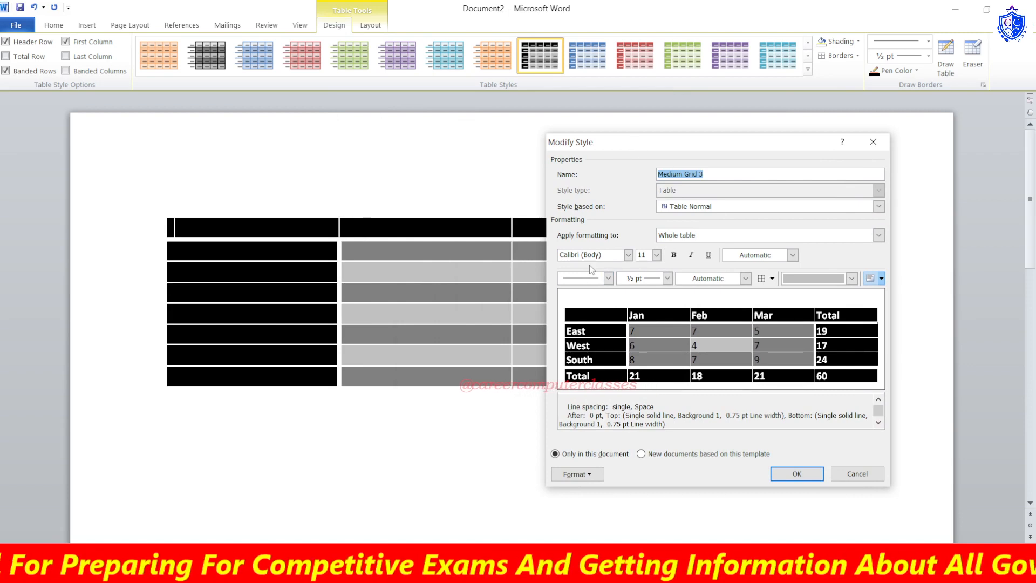
- Set the whole-table font of the style to Century and, after trying orange and red, its font color to white
click(630, 257)
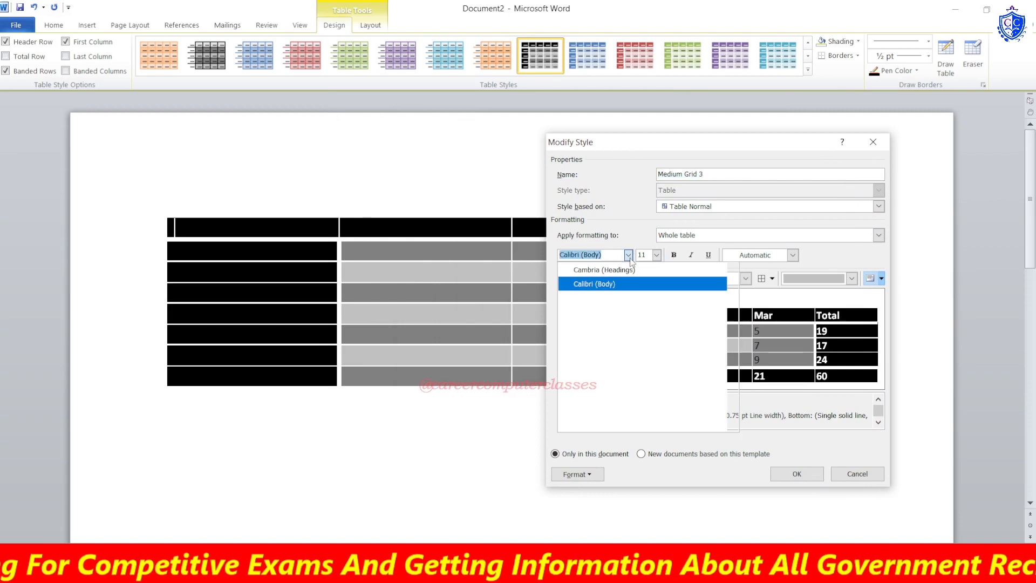
click(624, 298)
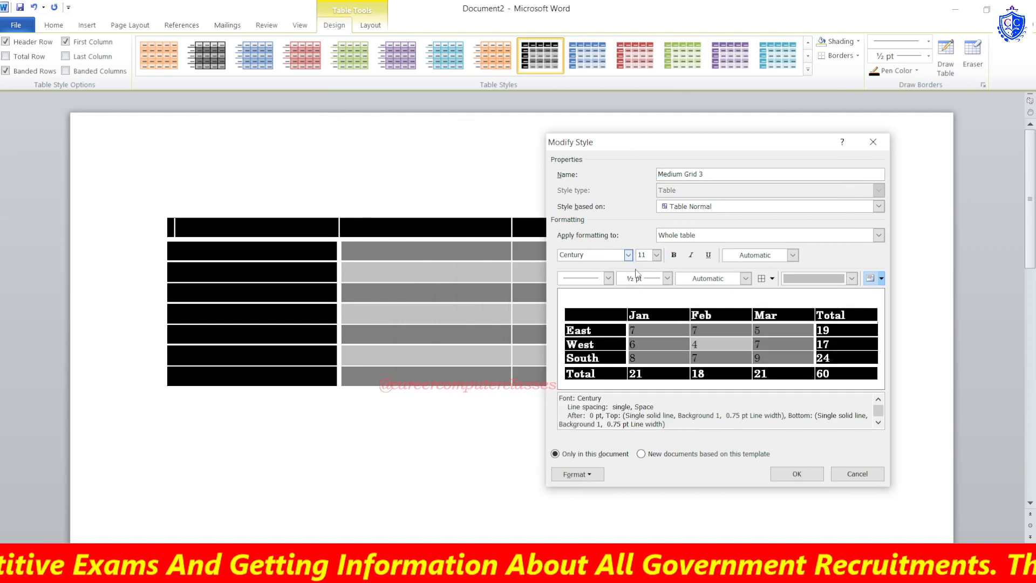
click(791, 255)
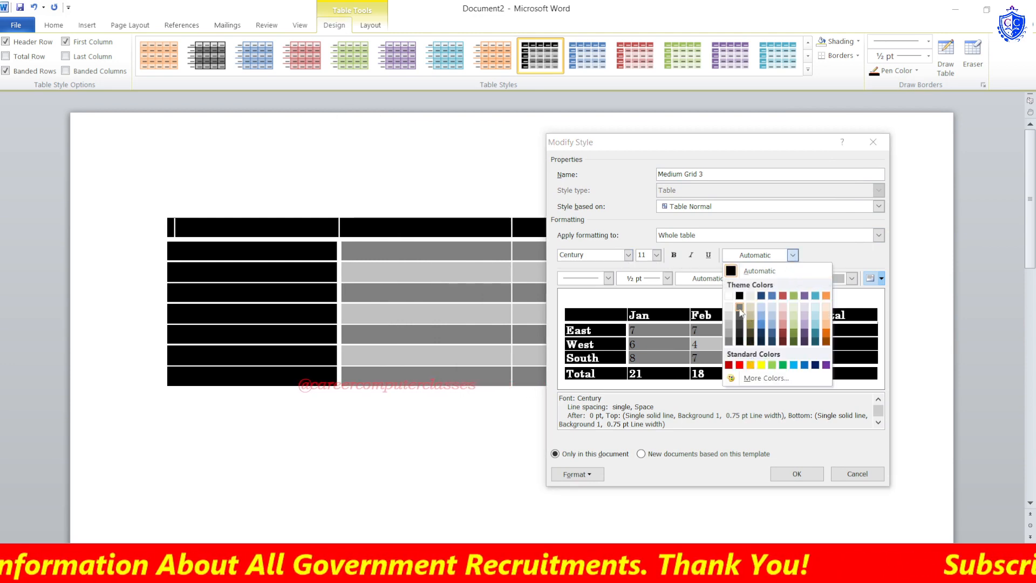
click(750, 365)
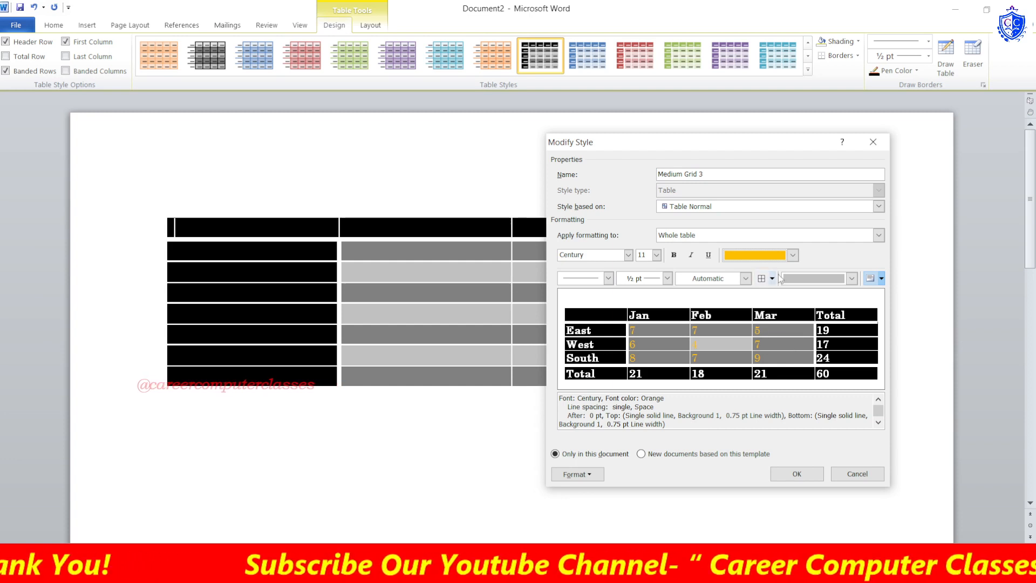
click(793, 256)
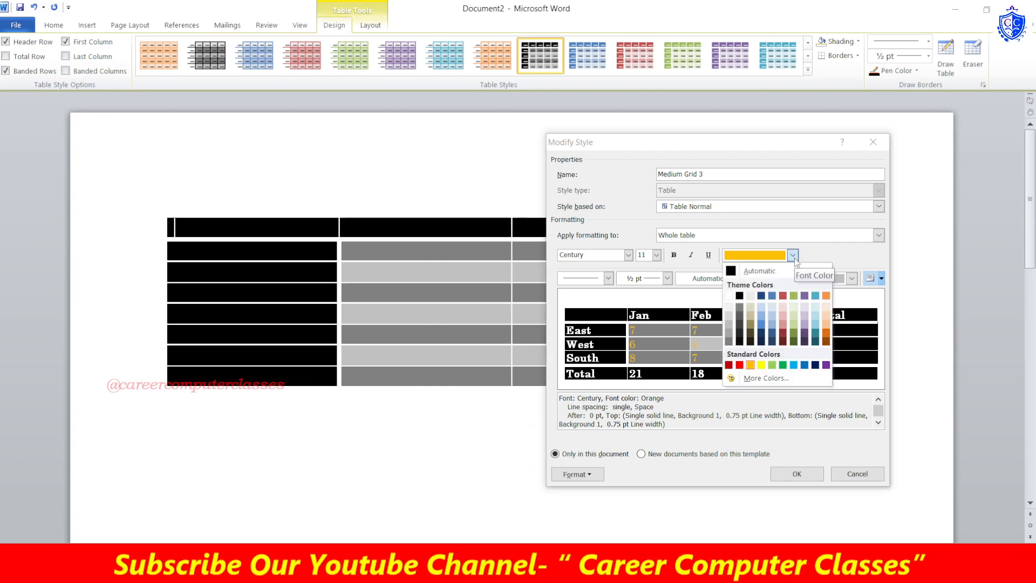
click(740, 365)
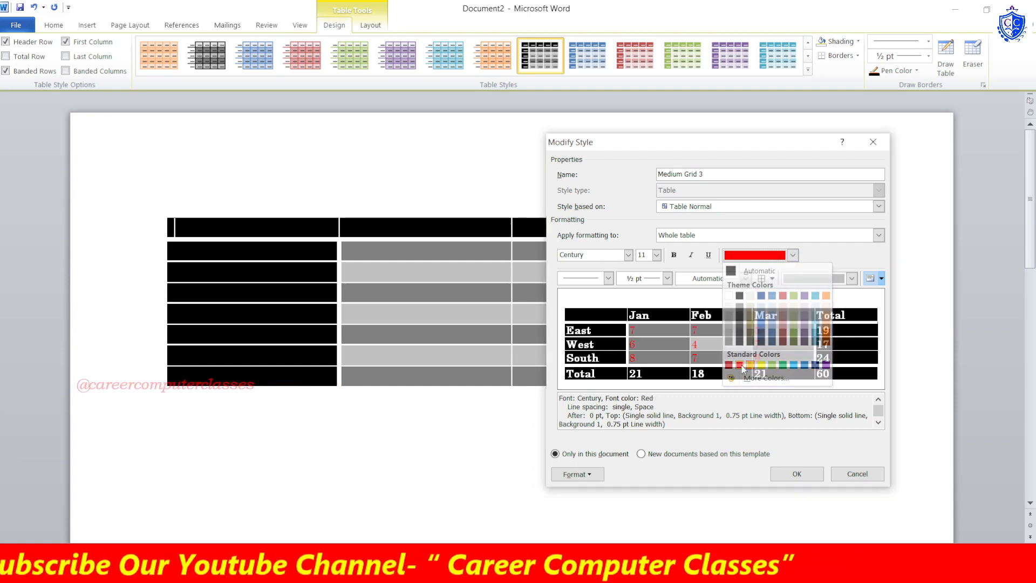
click(793, 255)
click(727, 295)
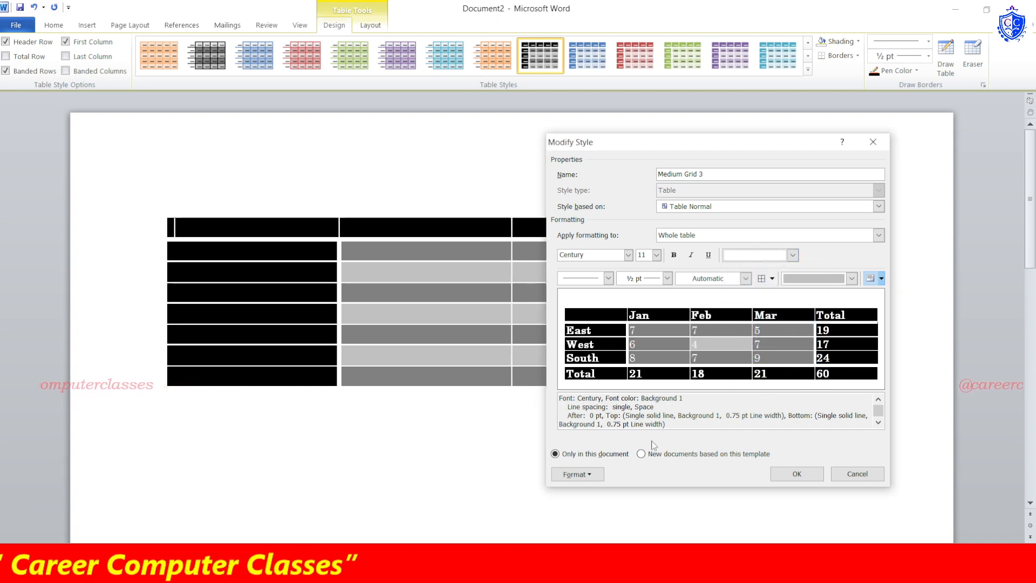
- Examine the style's name and the list of base styles it can build on
drag(723, 146, 591, 130)
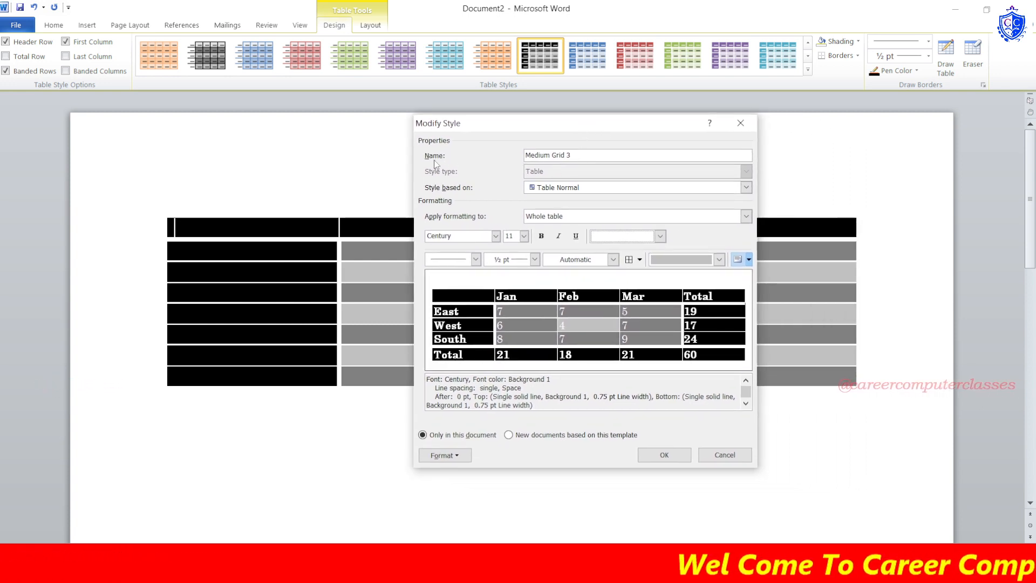
click(589, 156)
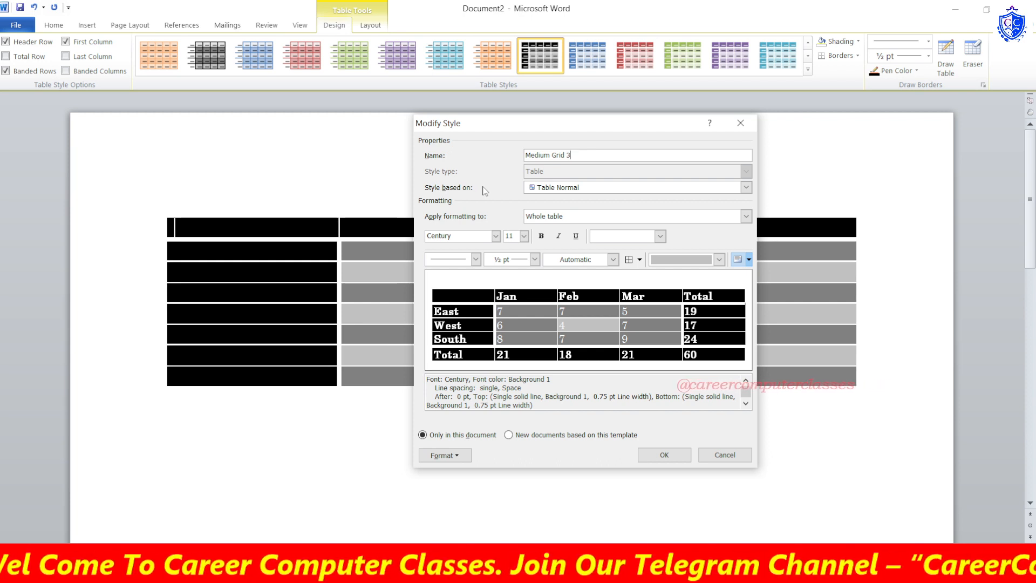
click(554, 189)
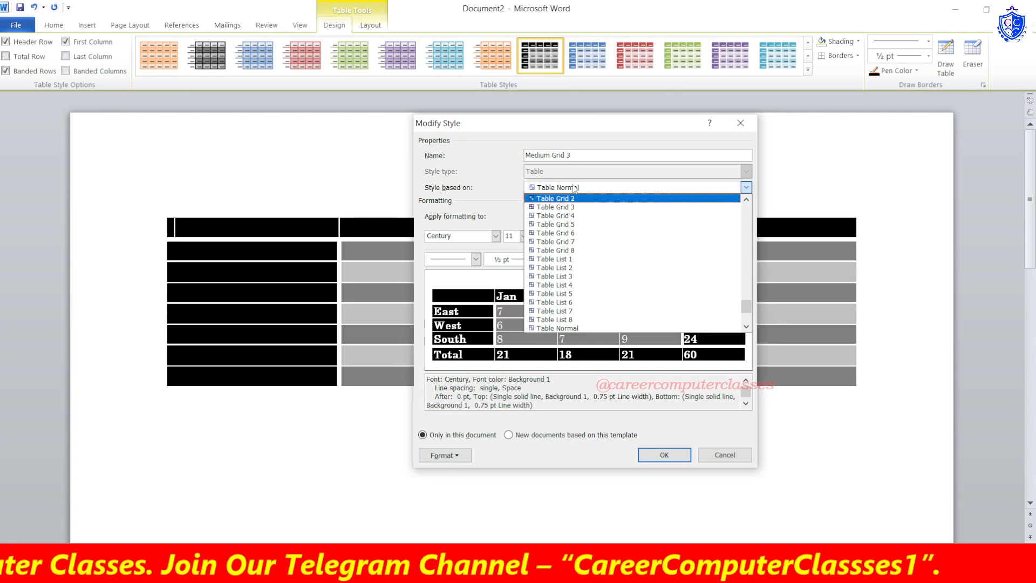
click(573, 189)
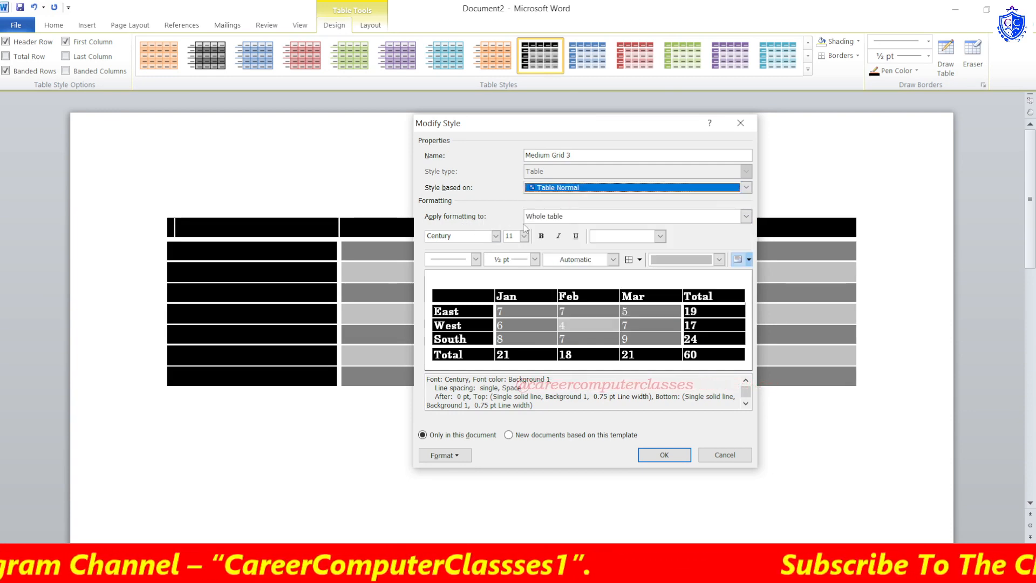
- Examine the table parts the style formatting can target, checking the header row, total row and first column before returning to the whole table
click(570, 217)
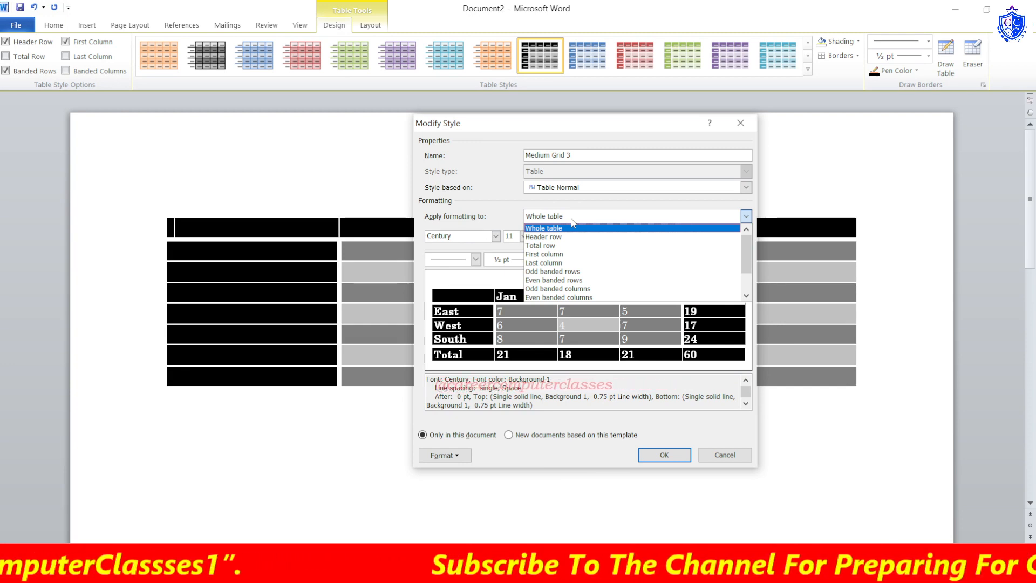
click(468, 217)
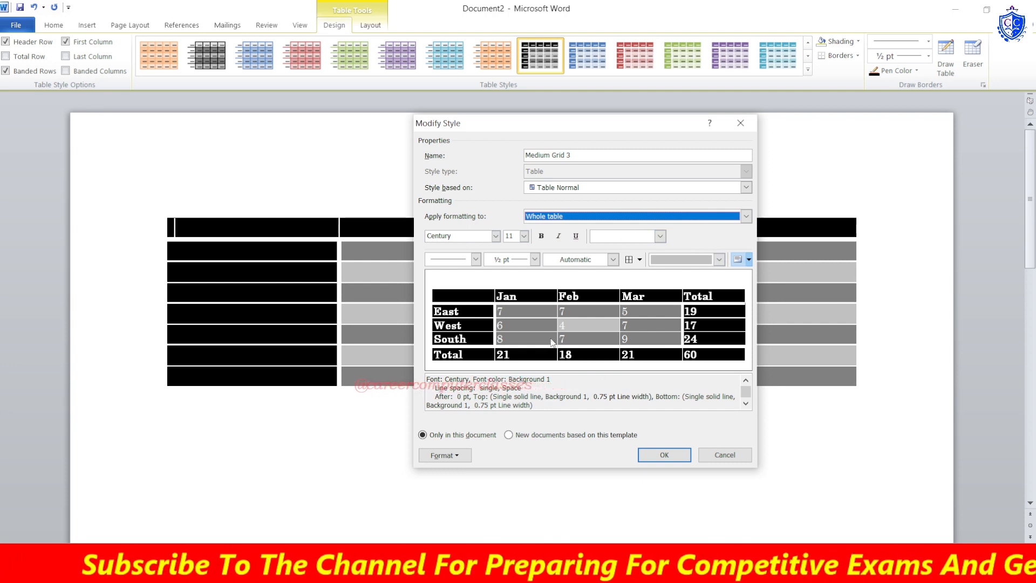
click(582, 218)
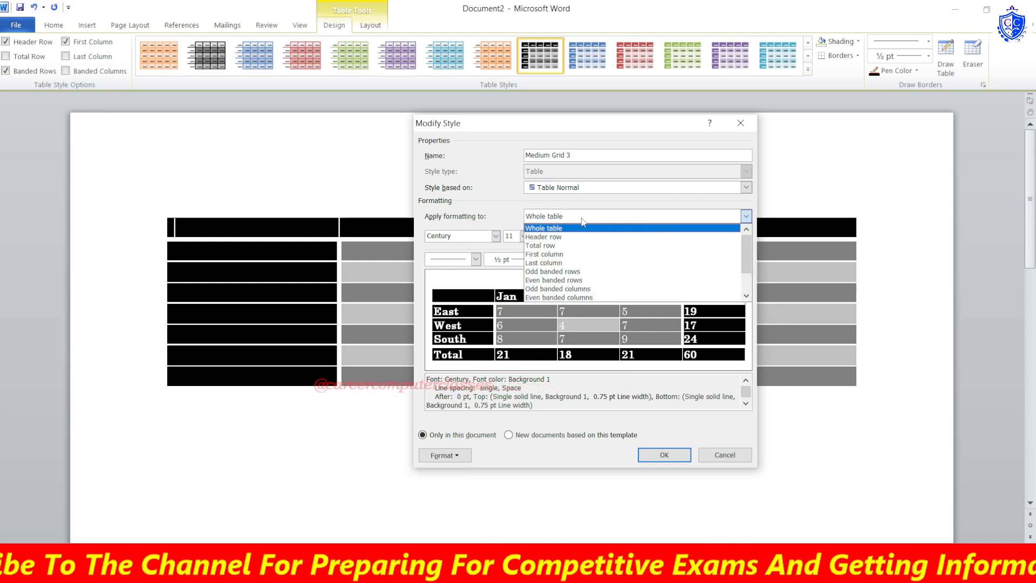
click(579, 237)
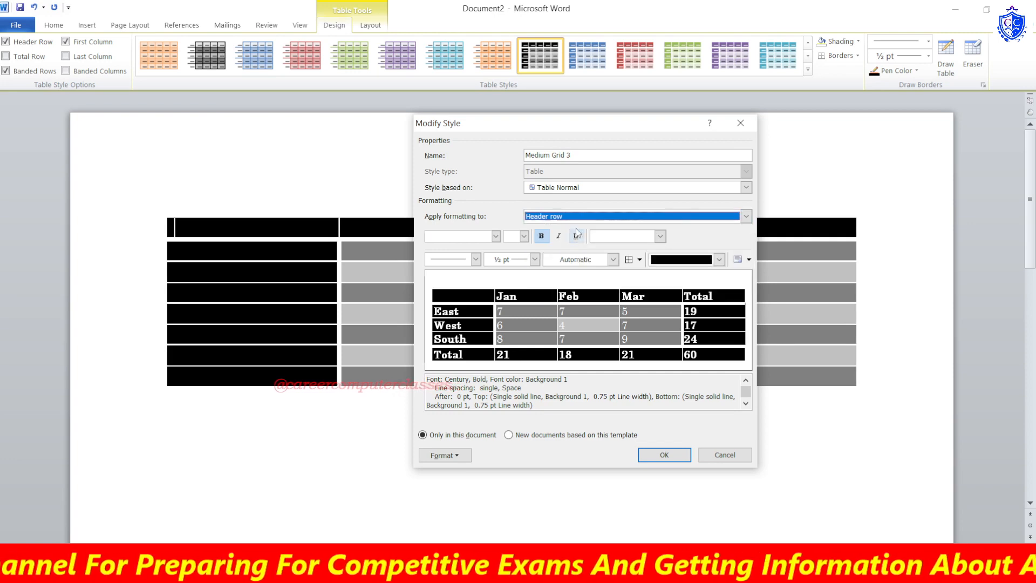
click(746, 215)
click(560, 245)
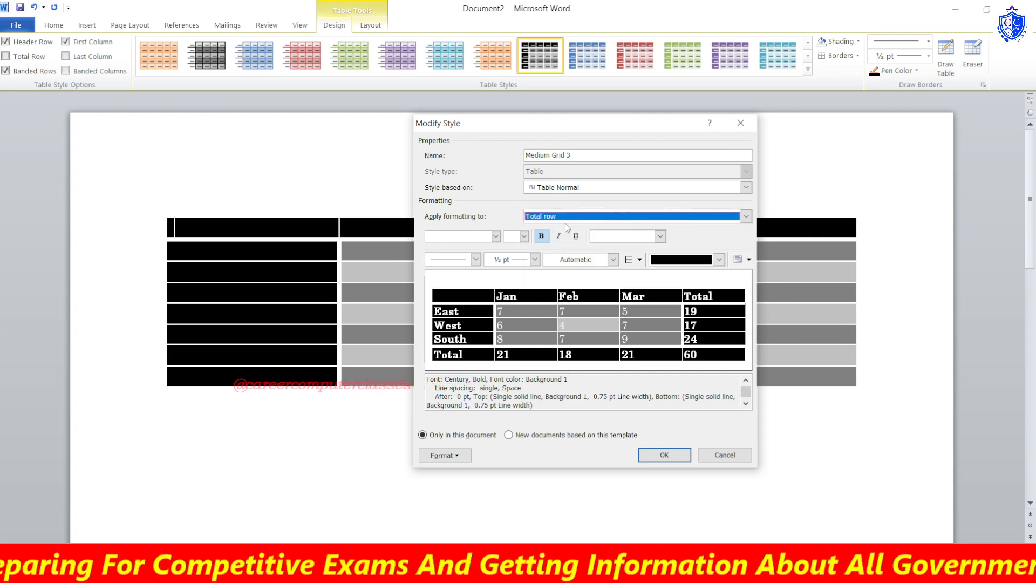
click(565, 220)
click(558, 255)
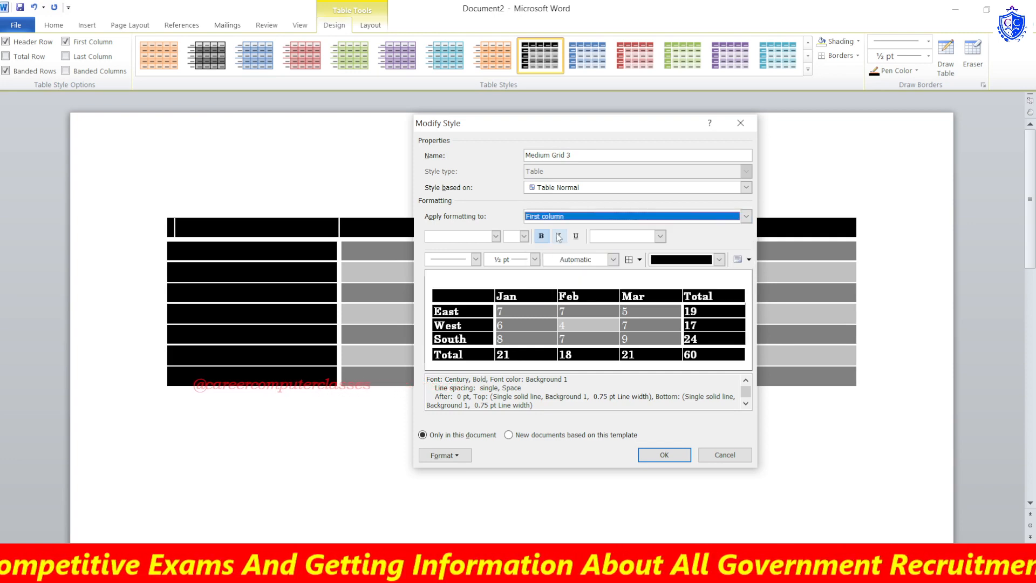
click(558, 217)
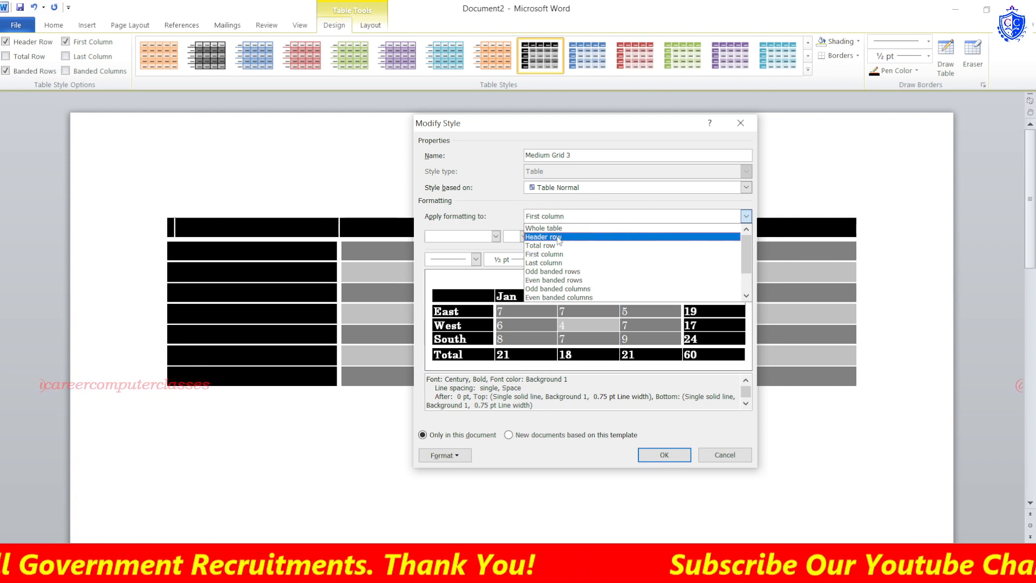
click(559, 228)
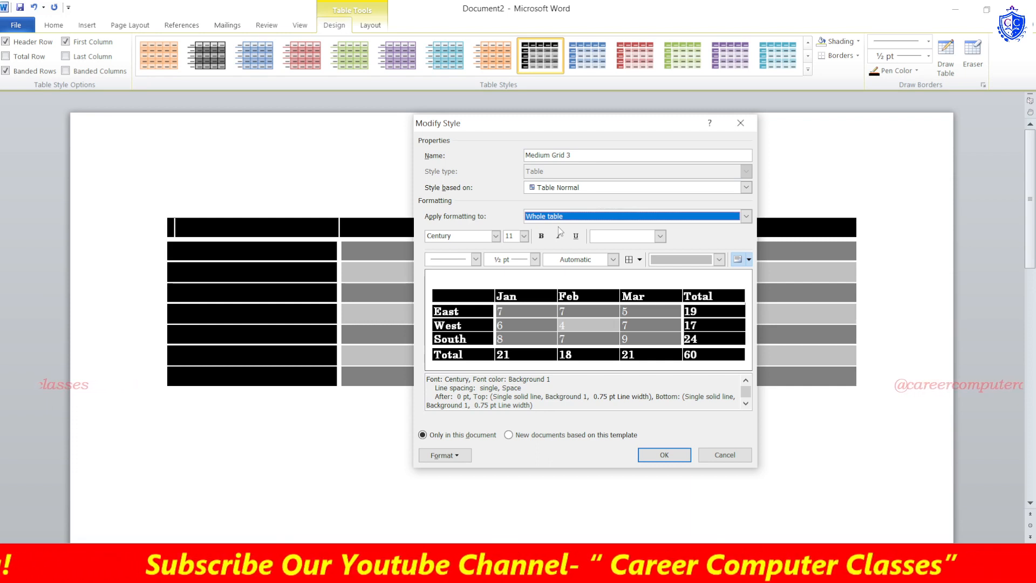
- Set the font color of the style's header row to red
click(559, 218)
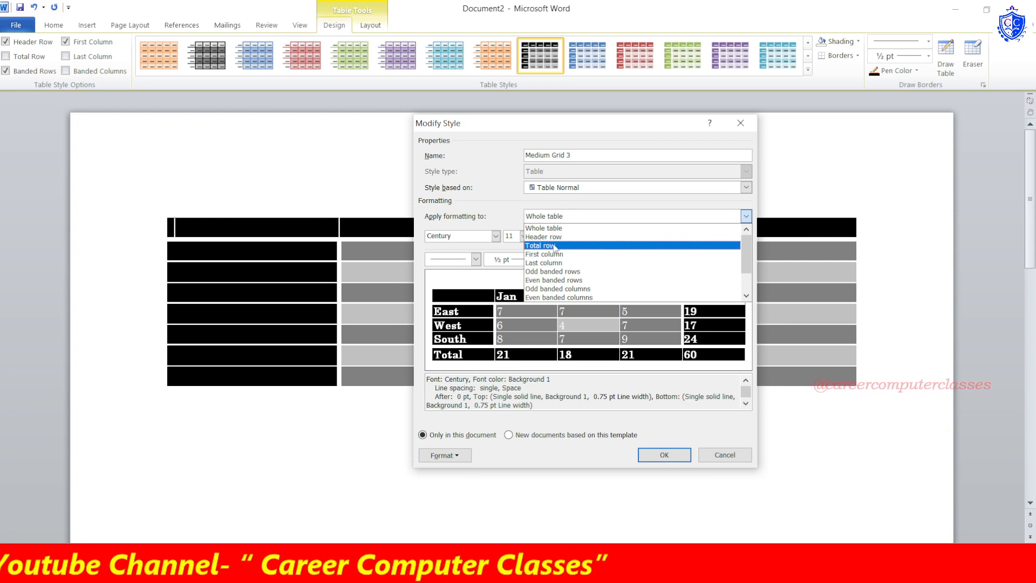
click(554, 238)
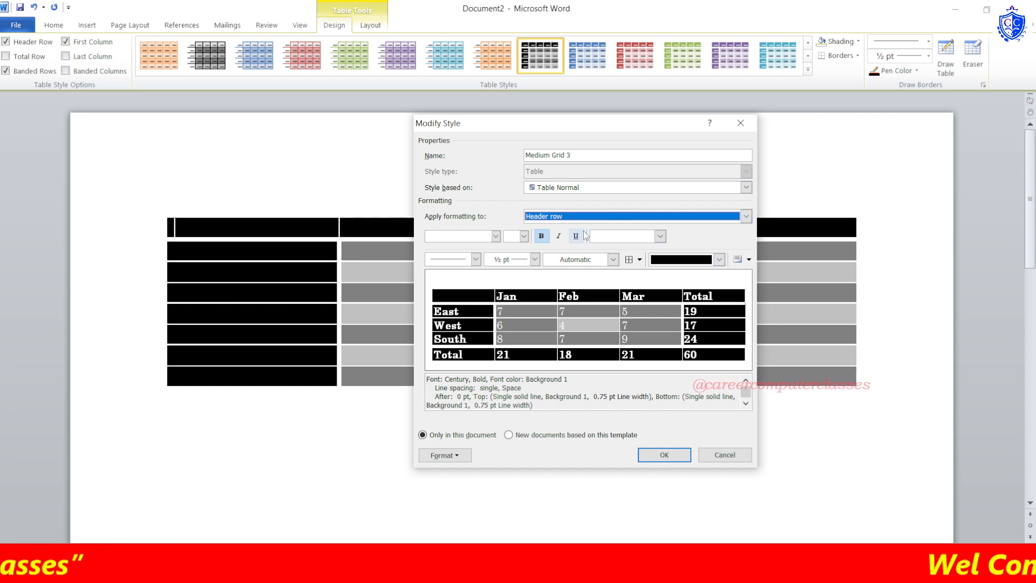
click(659, 236)
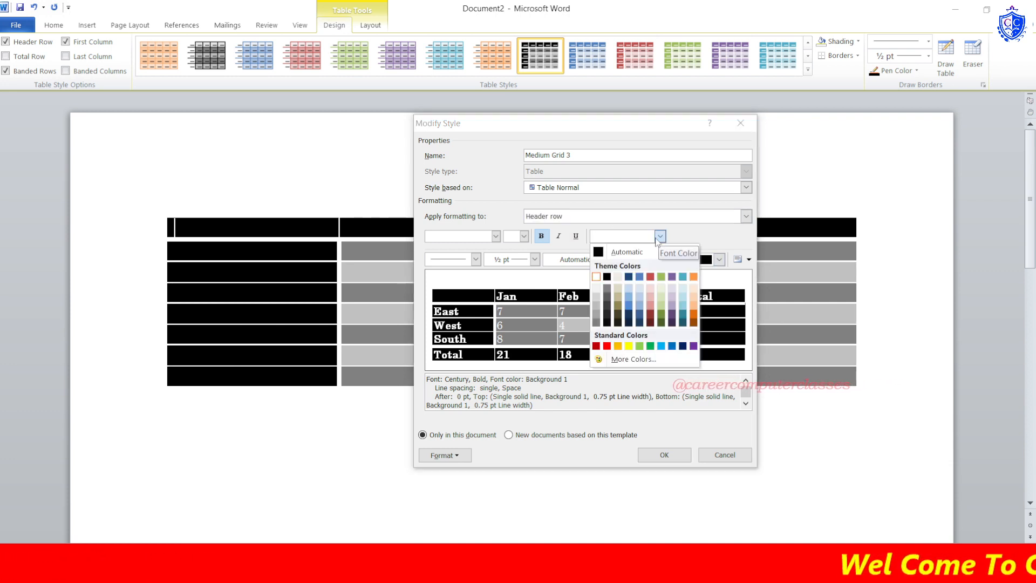
click(607, 346)
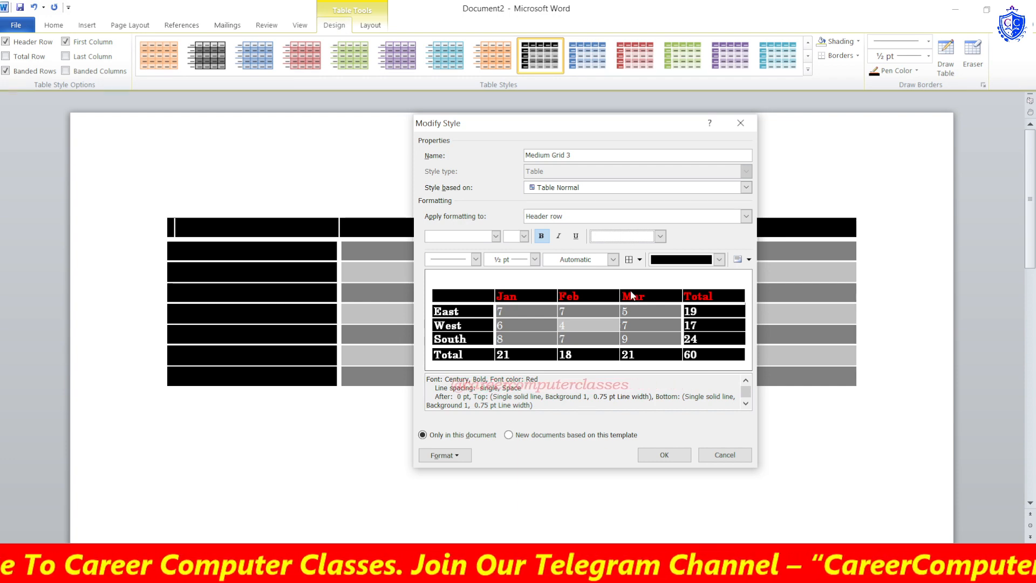
- Set the font color of the style's total row to yellow
click(746, 216)
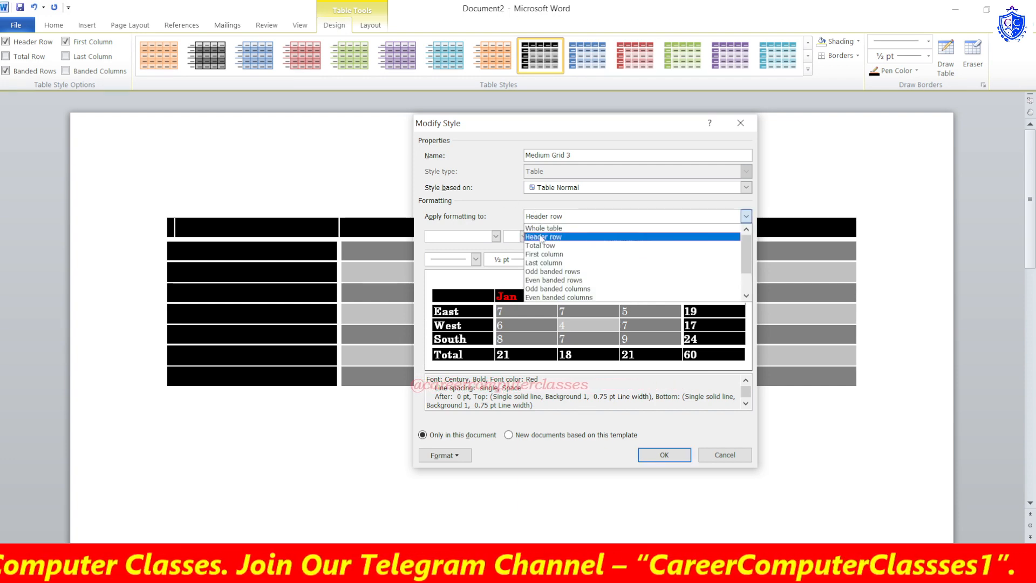
click(546, 247)
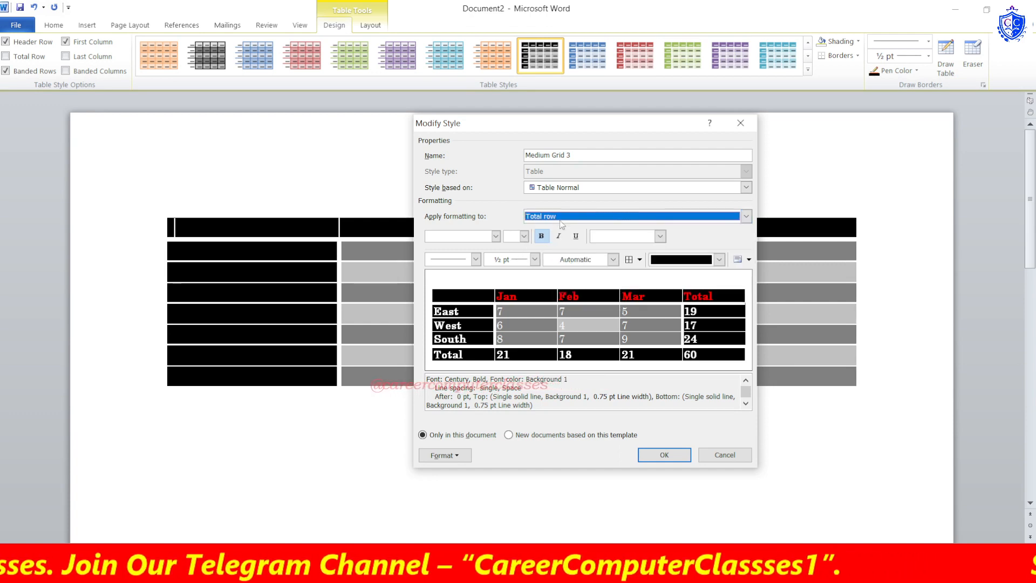
click(660, 237)
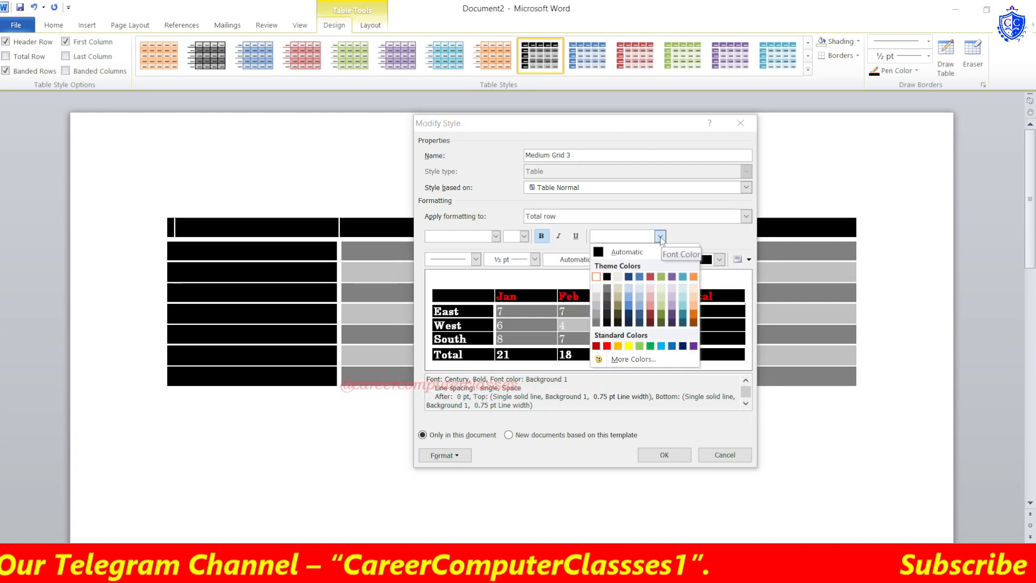
click(628, 345)
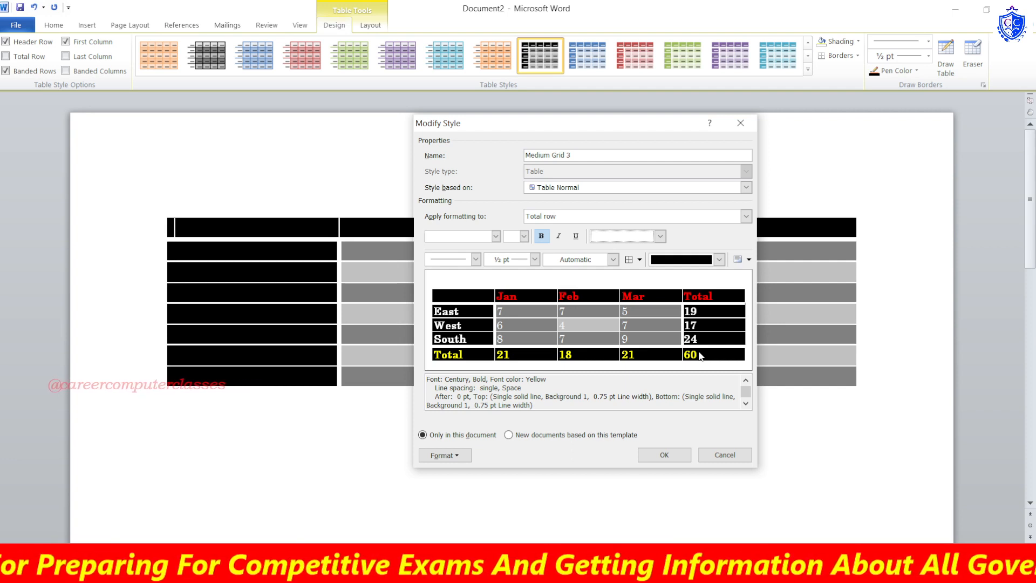
- Set the font color of the style's odd banded rows to red after trying green
click(745, 216)
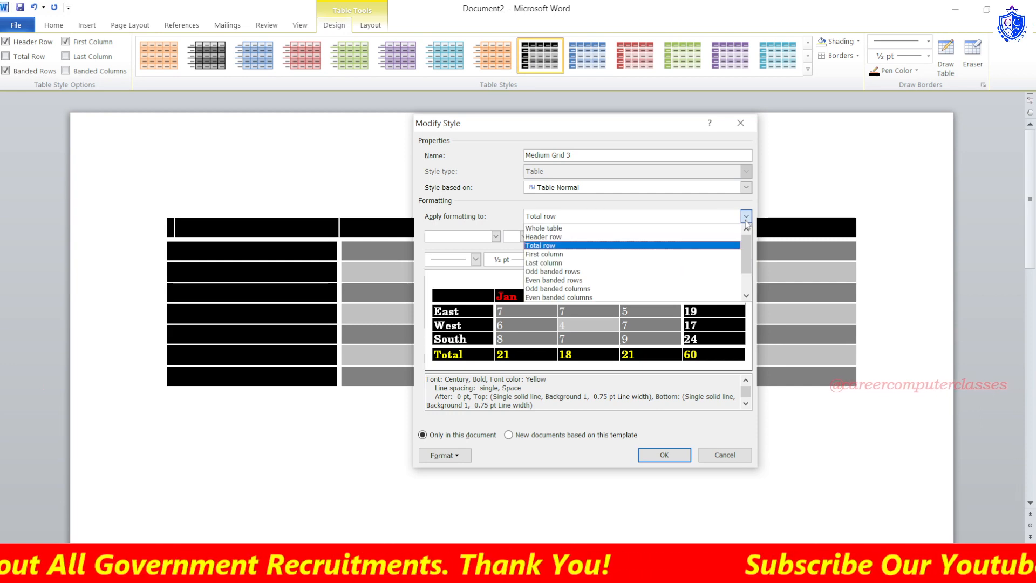
drag(747, 251, 749, 267)
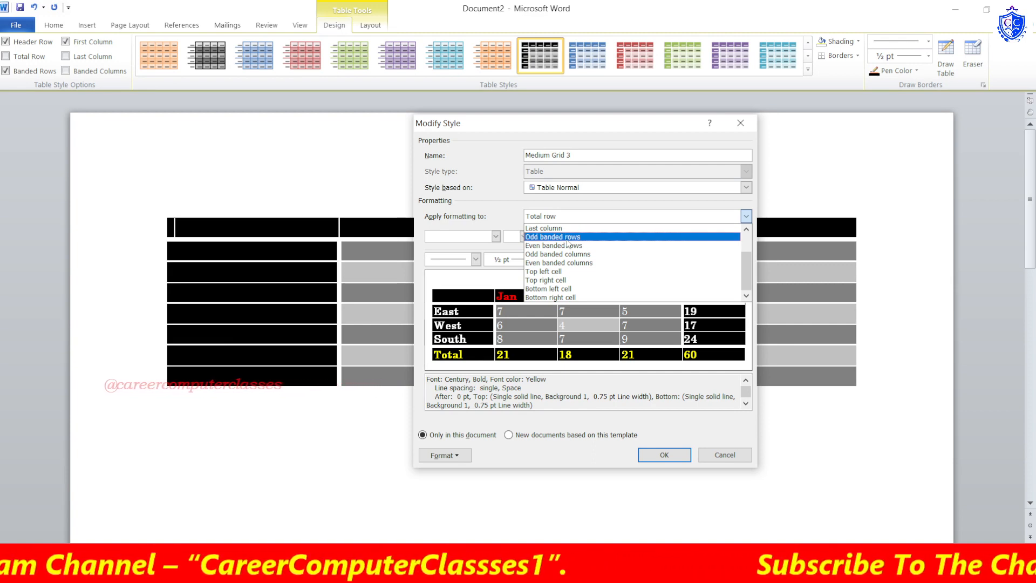
click(567, 240)
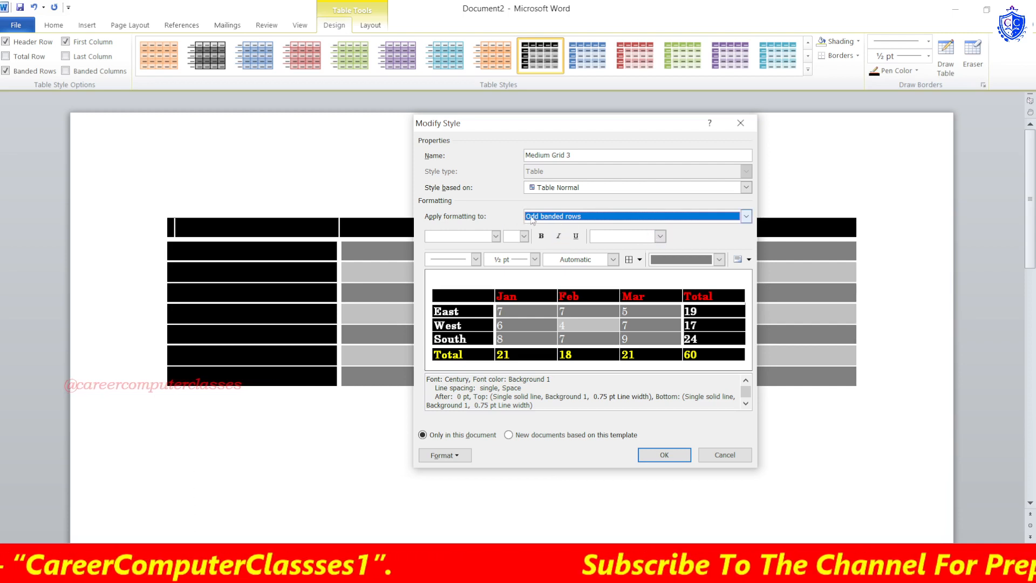
click(660, 236)
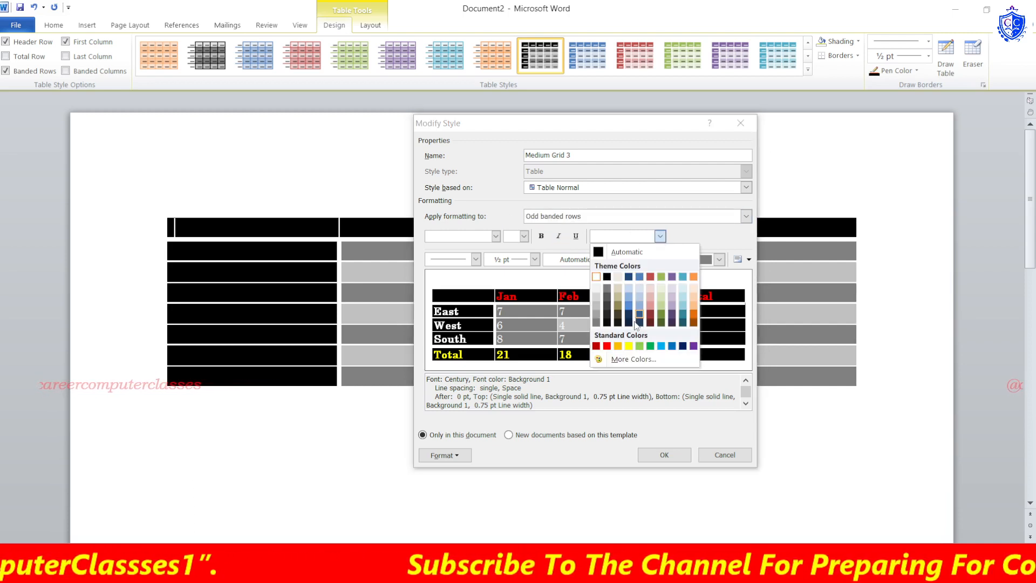
click(650, 346)
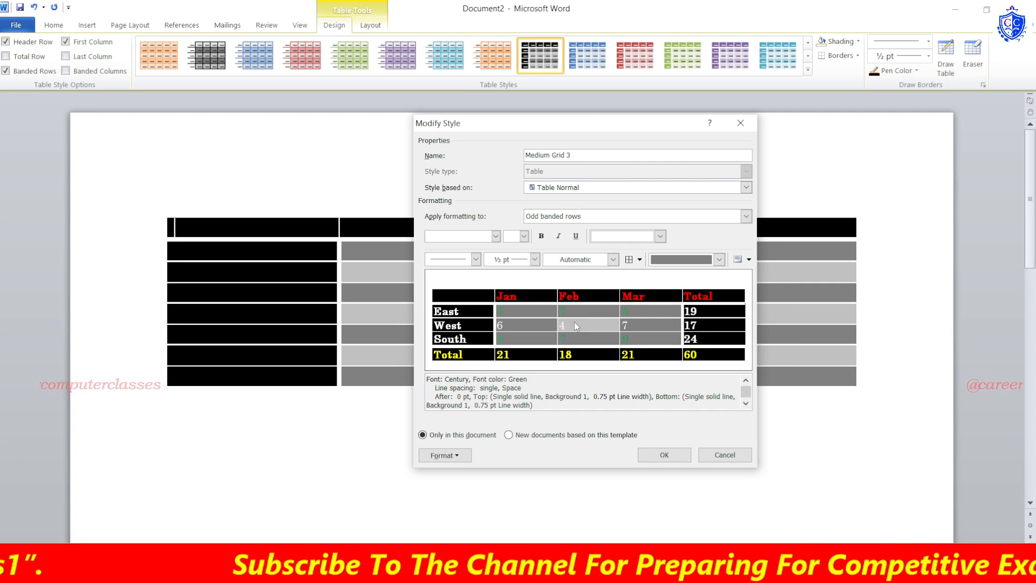
click(660, 236)
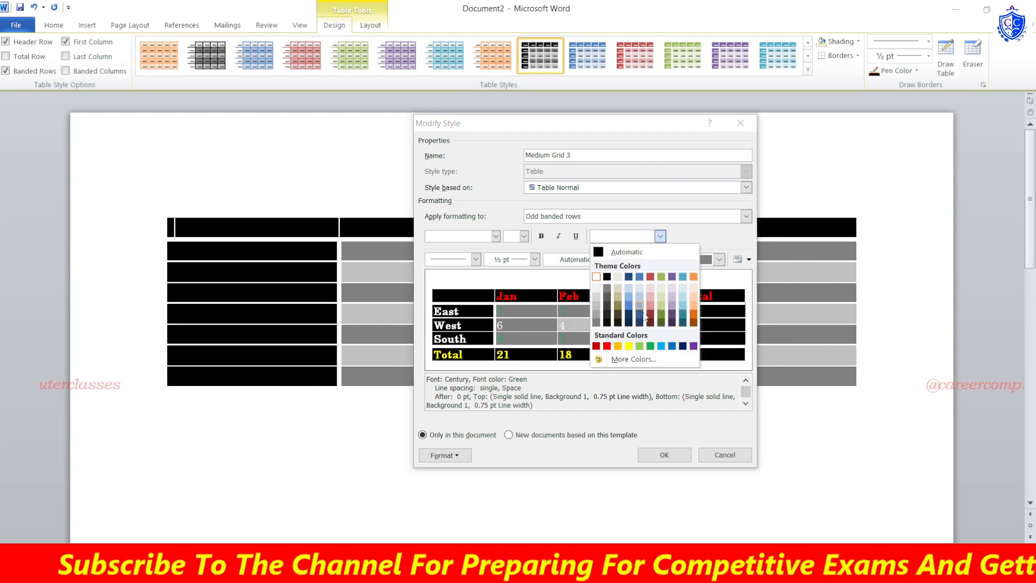
click(605, 346)
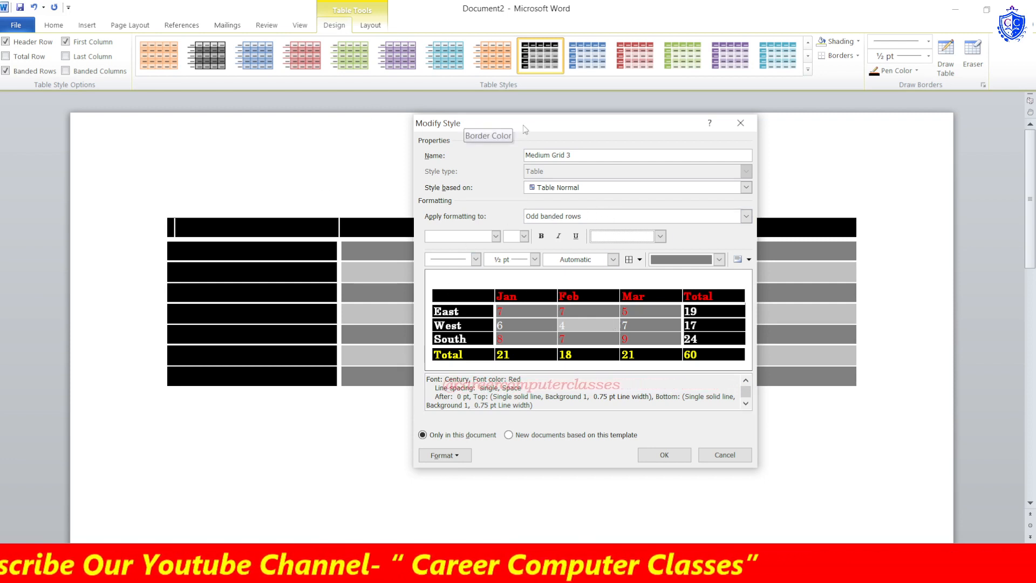
- Examine the font, font size, border line style, line weight and border color choices for the odd banded rows
click(495, 237)
click(496, 238)
click(524, 237)
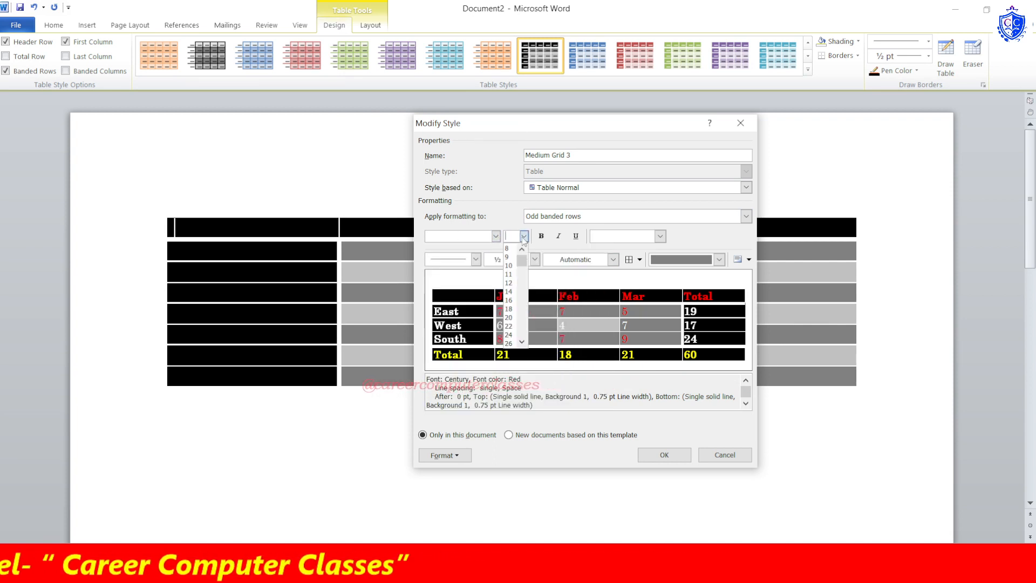
click(525, 238)
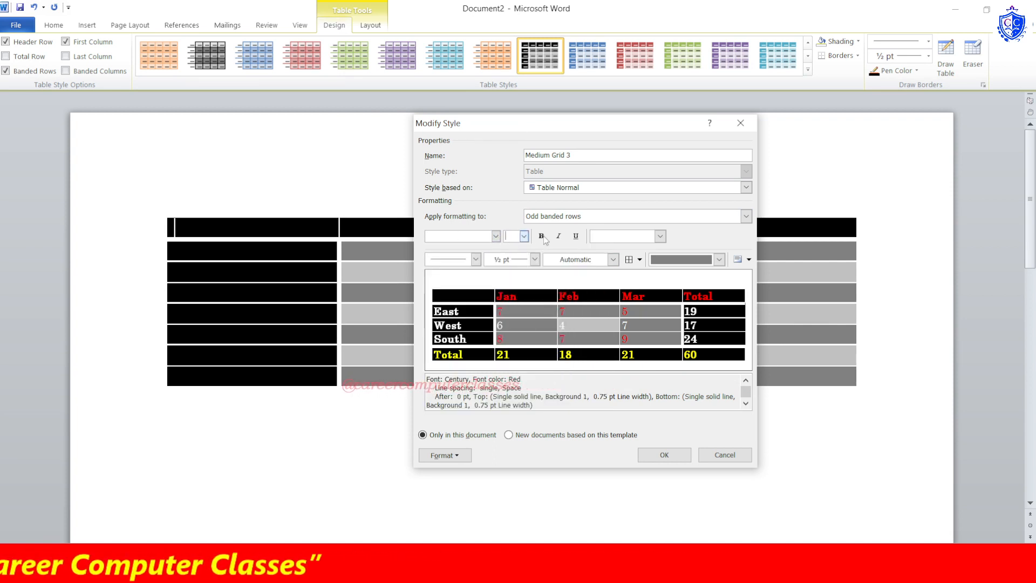
click(475, 259)
click(476, 259)
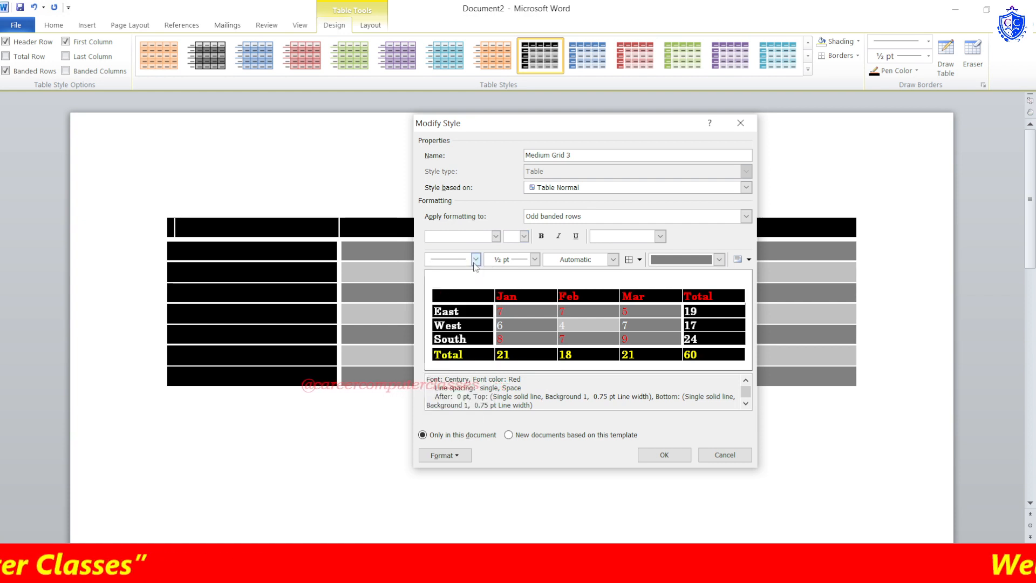
click(535, 262)
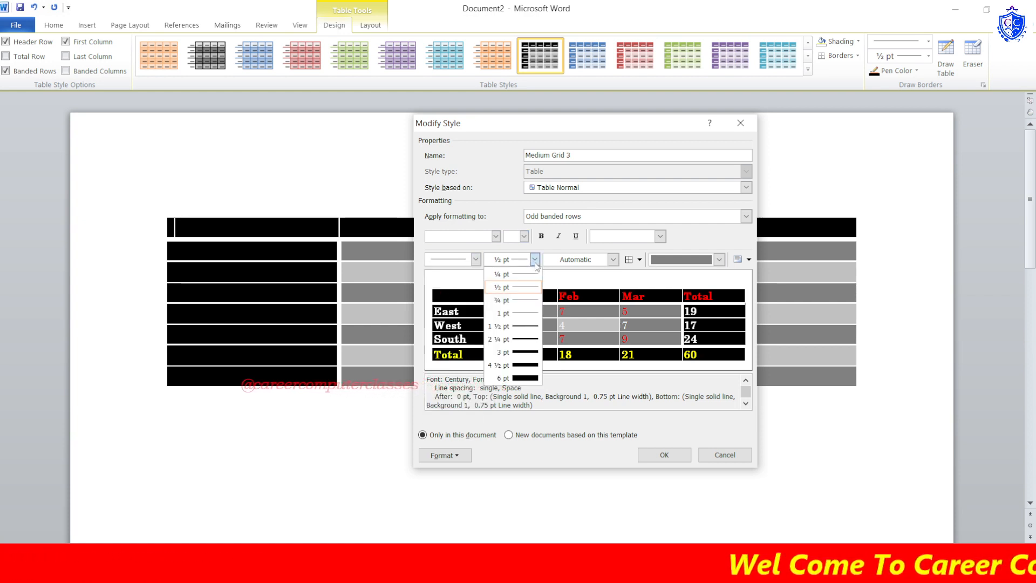
click(535, 260)
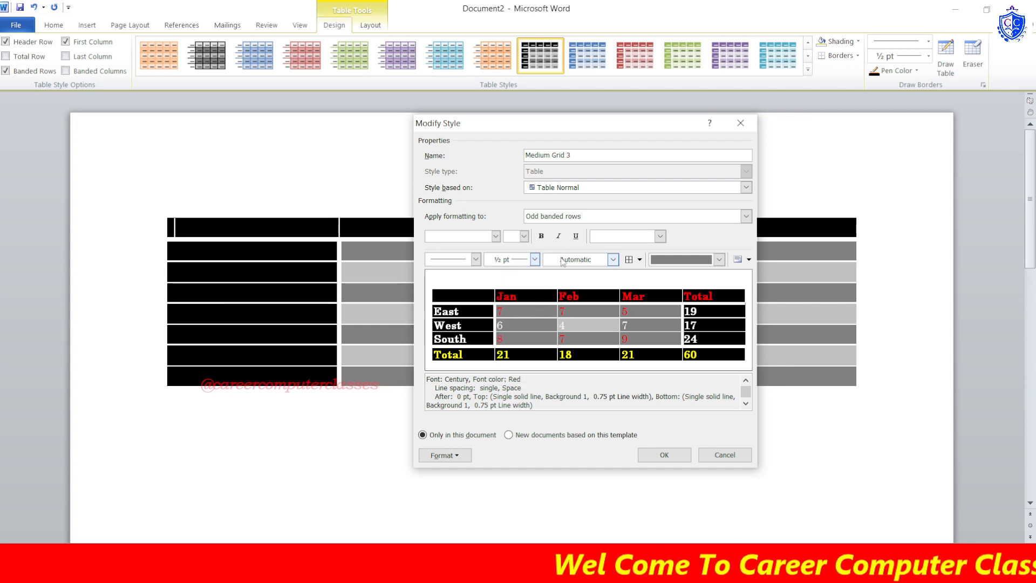
click(612, 261)
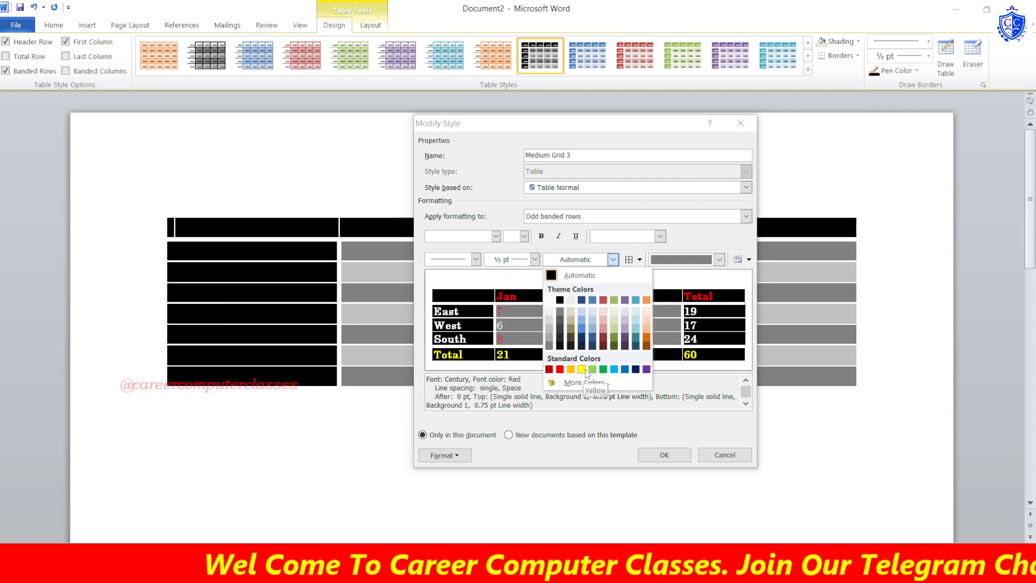
click(709, 351)
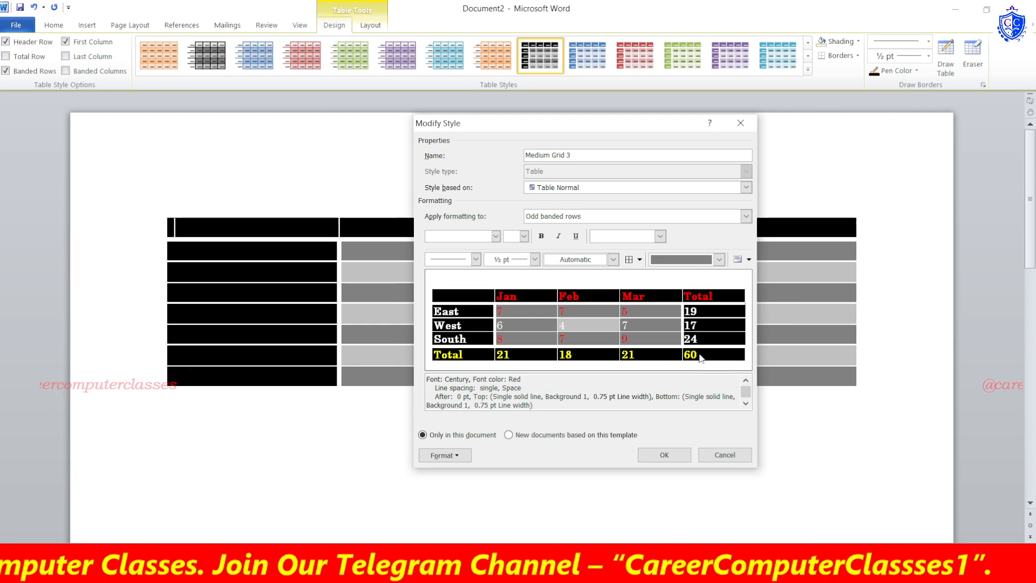
- Try the font Bookman Old Style in Bold Italic for the style's odd banded rows and discard the style modifications
click(457, 457)
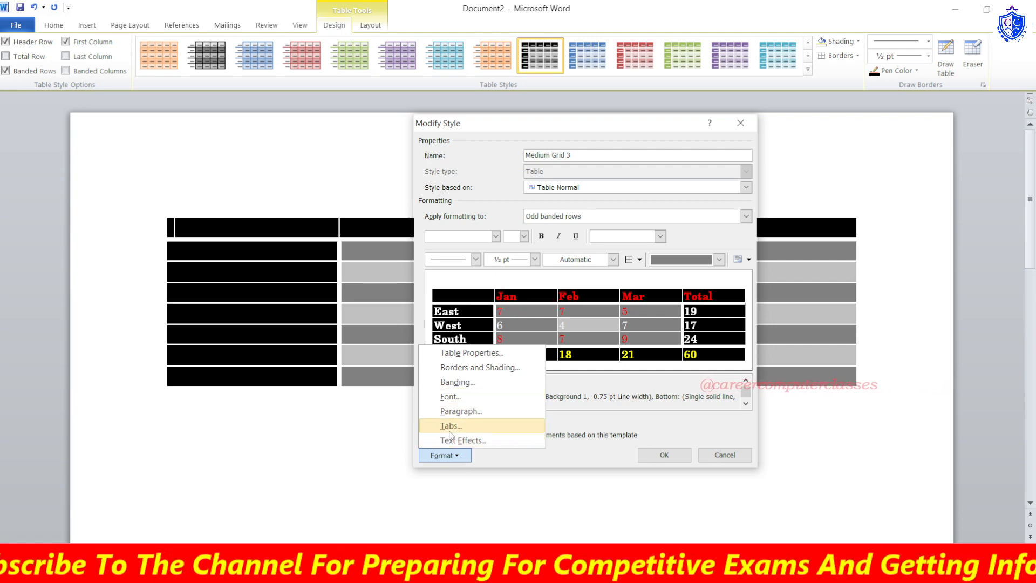
click(460, 398)
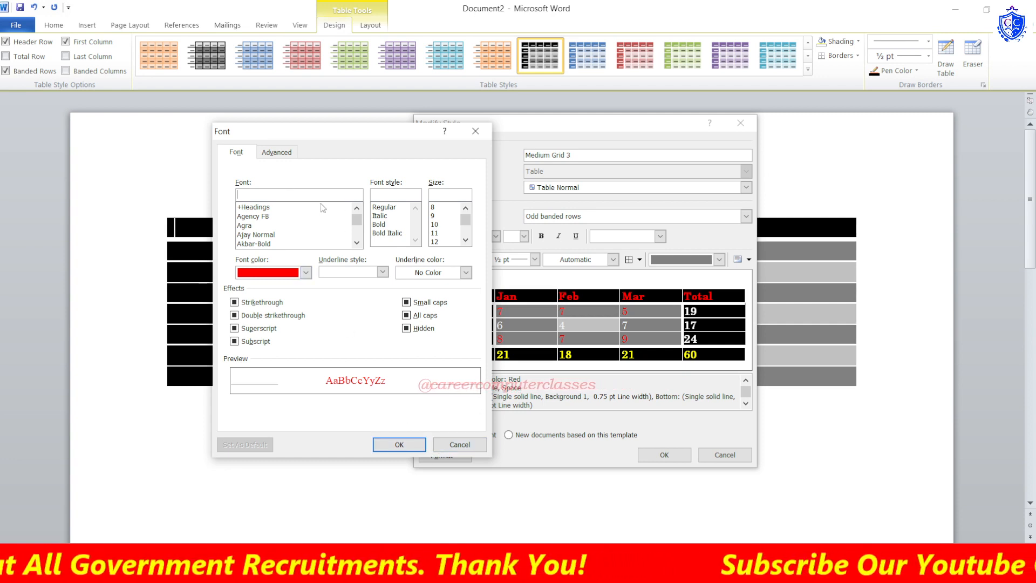
click(296, 234)
click(294, 244)
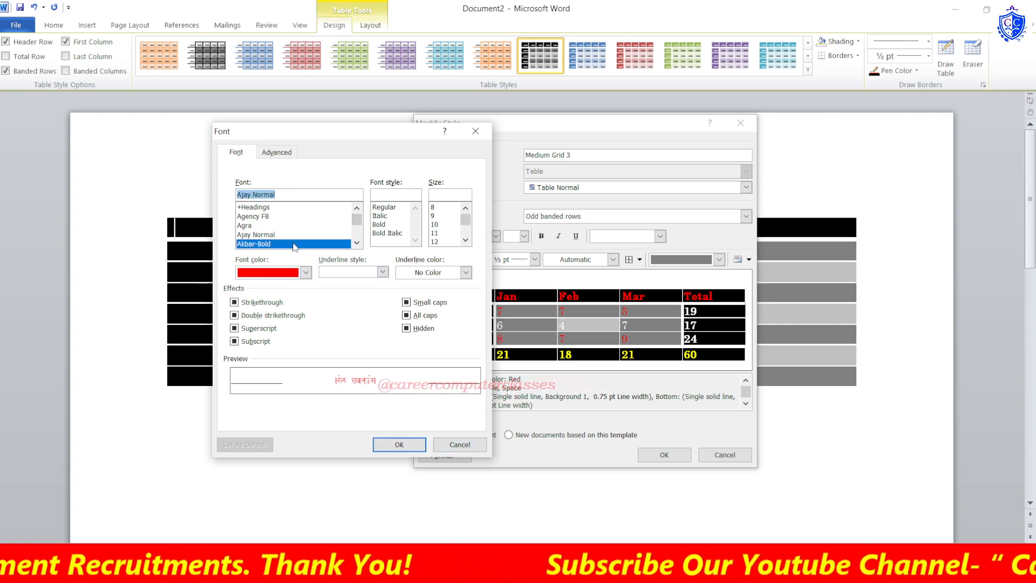
scroll(348, 246, down, 1)
click(387, 234)
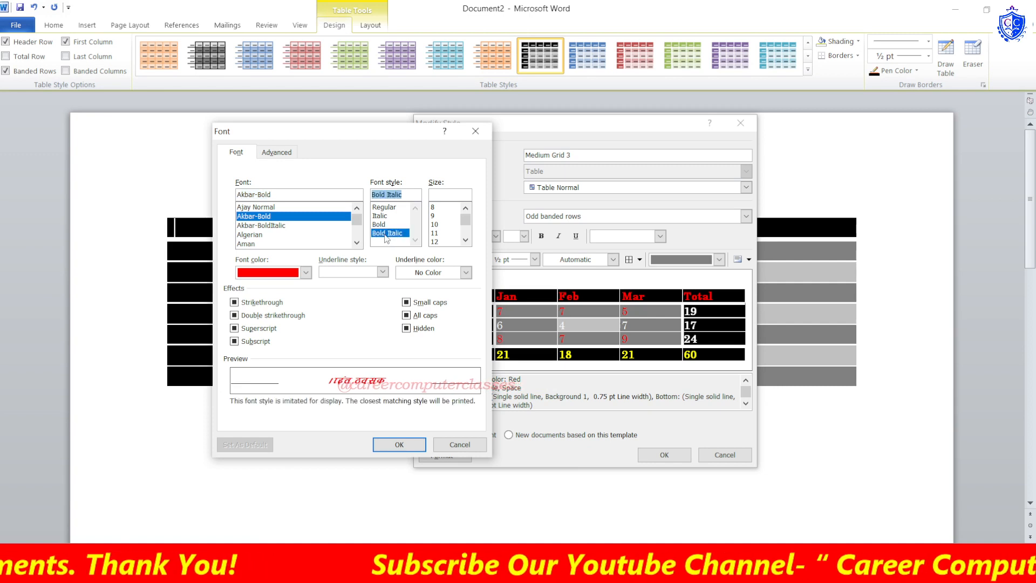
click(246, 243)
scroll(269, 260, down, 14)
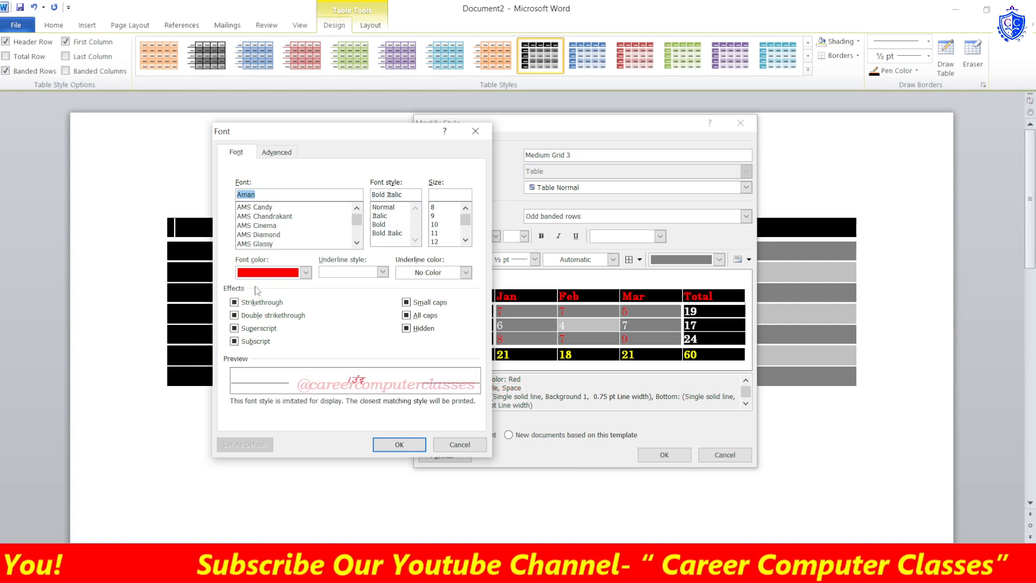
click(268, 244)
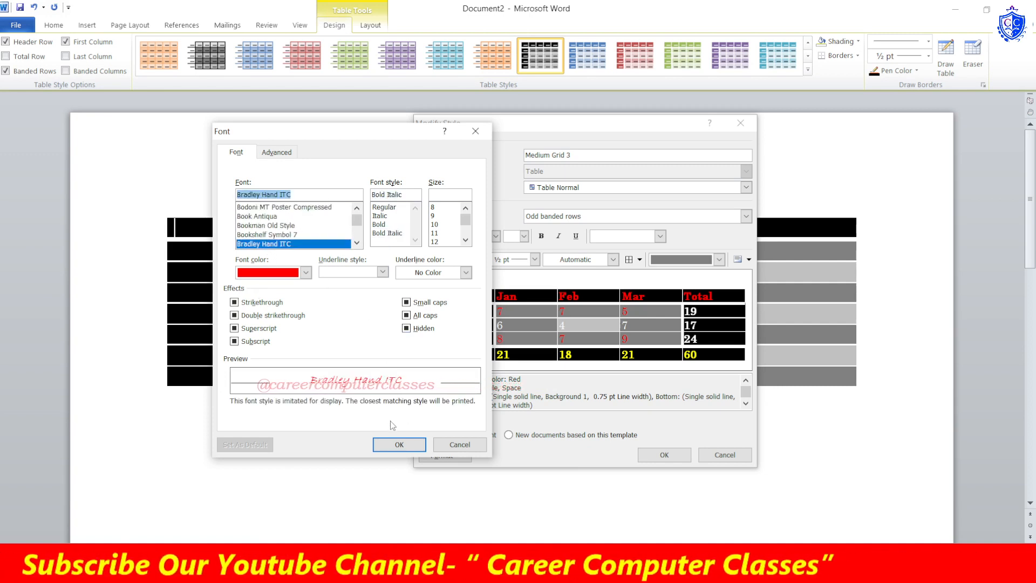
click(272, 216)
click(276, 234)
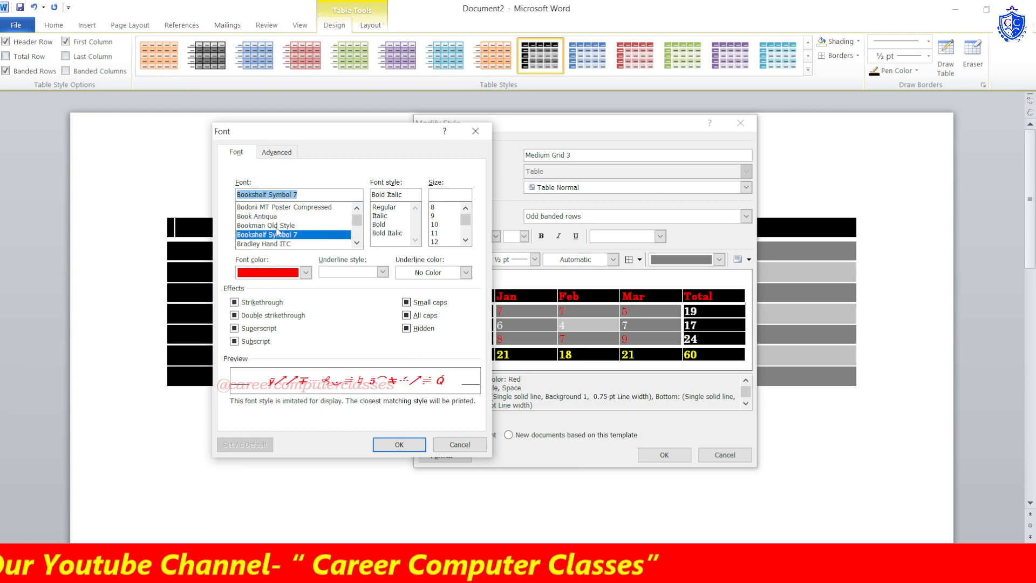
click(275, 225)
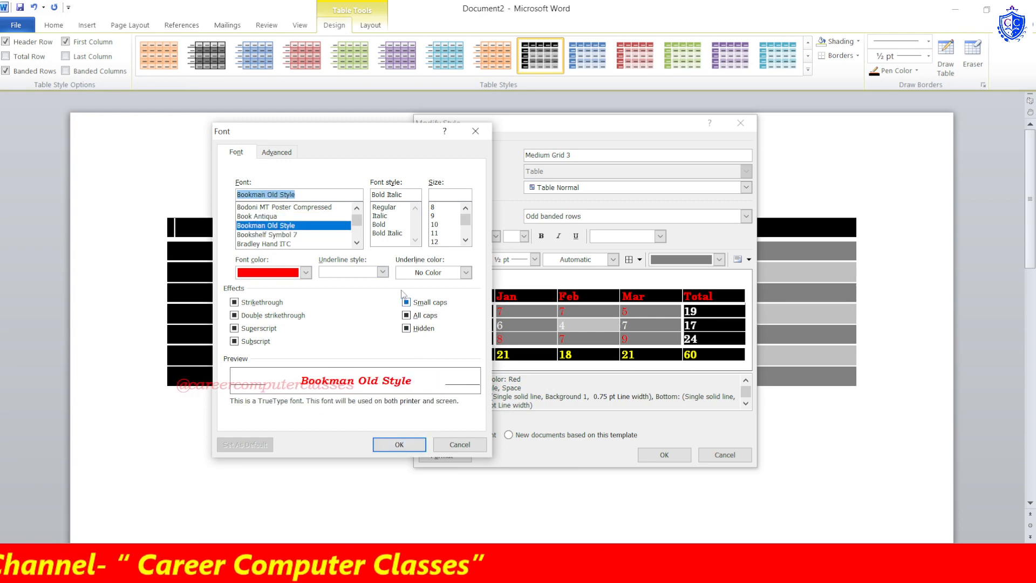
click(399, 443)
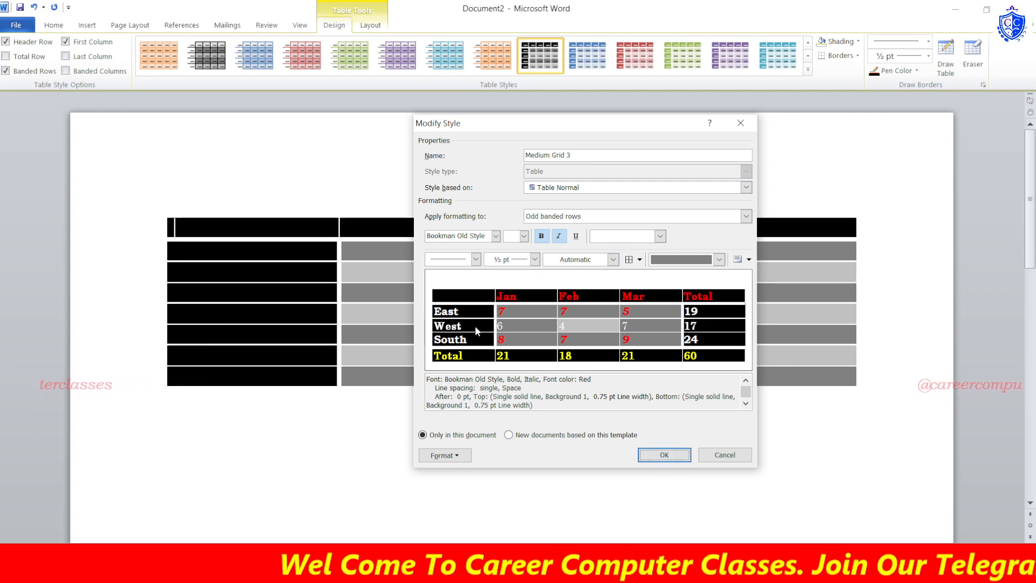
click(725, 457)
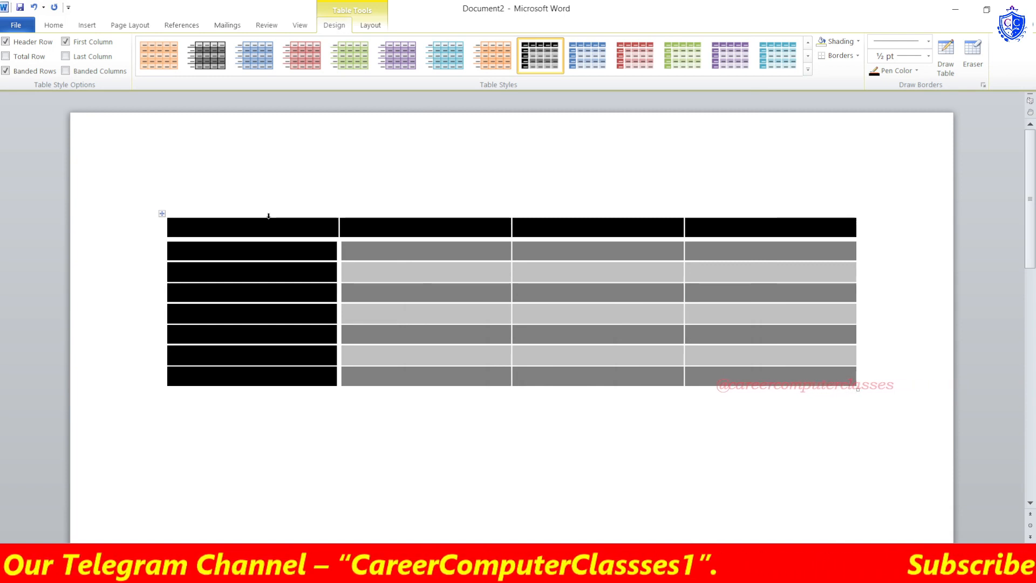
- Open the full gallery of table styles
click(808, 70)
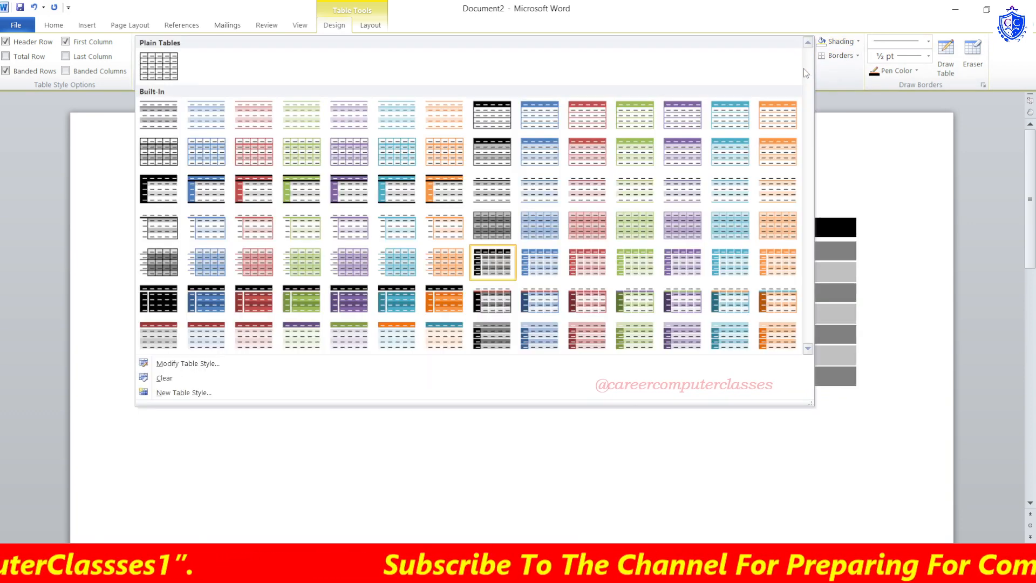
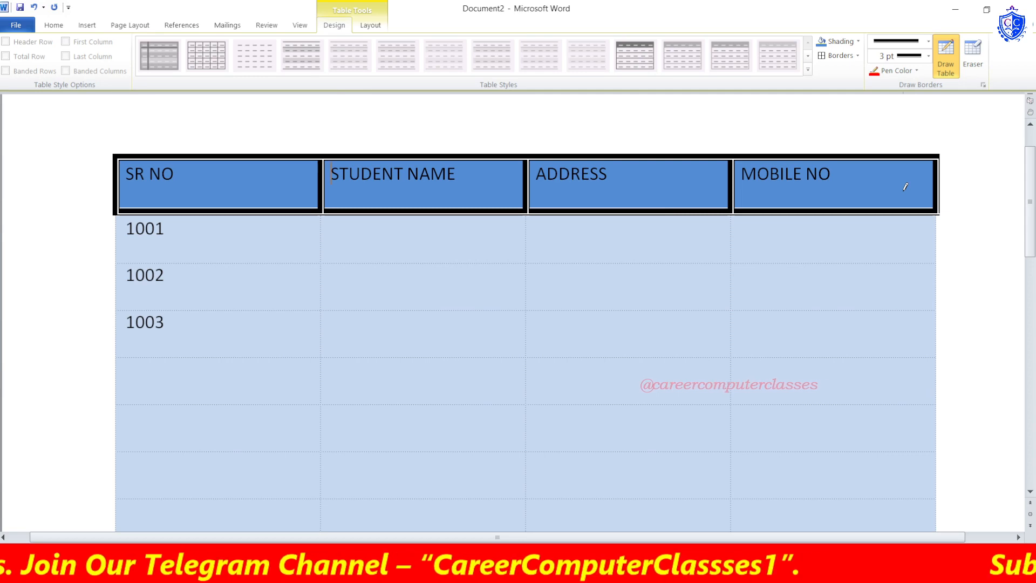
- Draw 2 ¼ pt borders on the right edge of the 1002 row's last cell and between the 1001 and 1002 rows
click(928, 56)
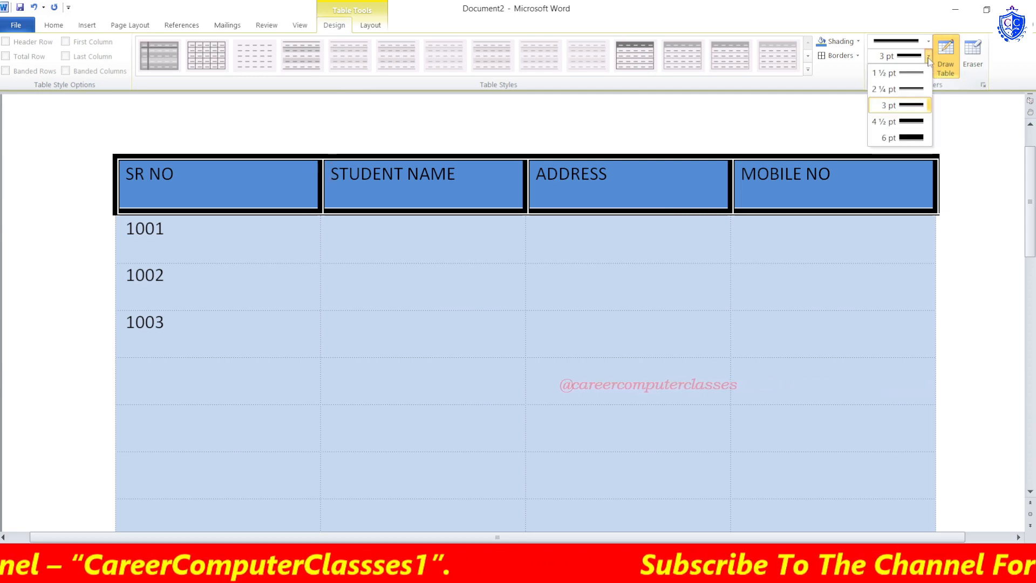
click(911, 90)
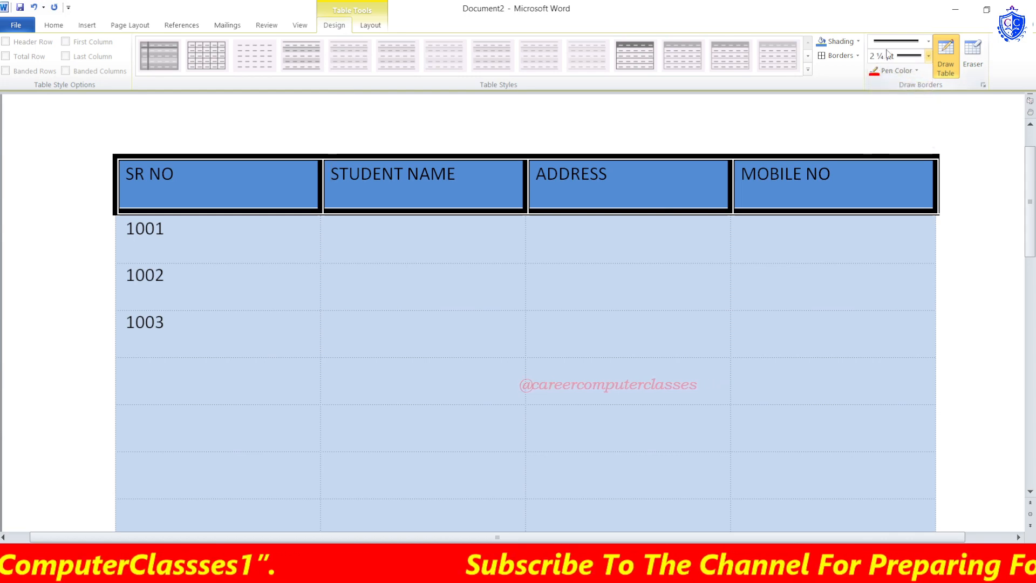
drag(936, 275, 933, 287)
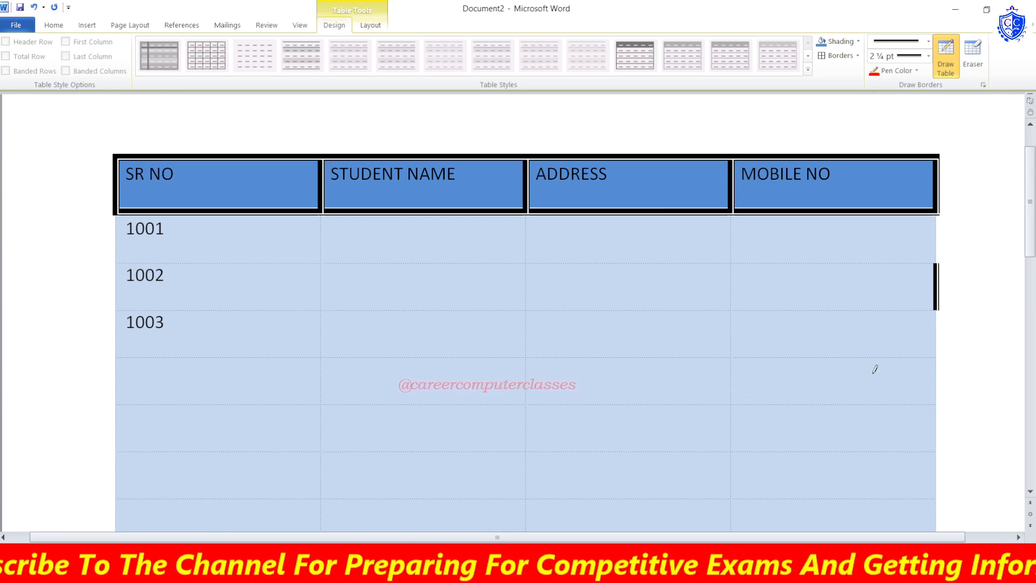
drag(874, 264, 869, 259)
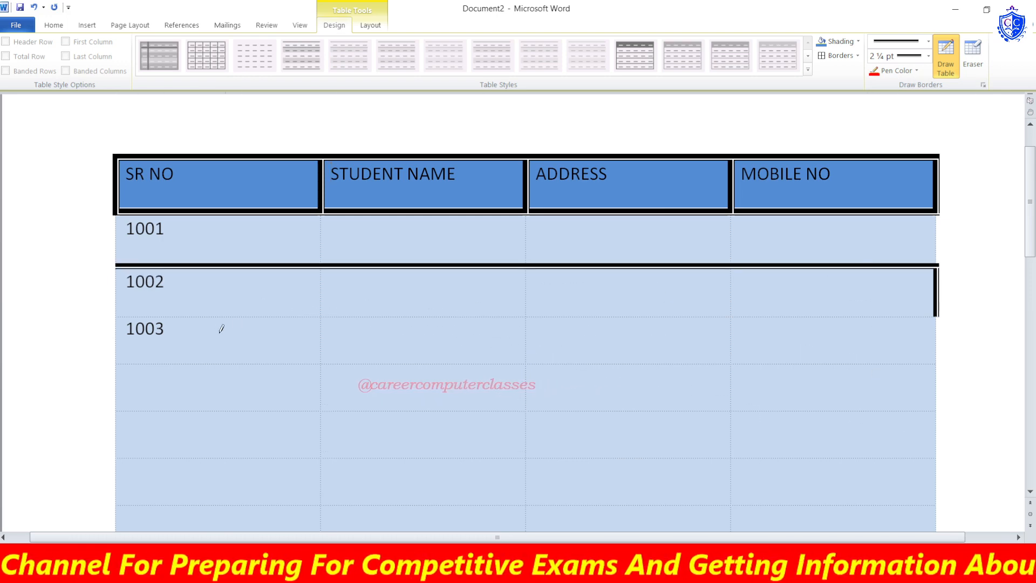
- Draw light green borders along the ADDRESS cells from the 1003 row downward and under the MOBILE NO cell of row 1002
click(912, 71)
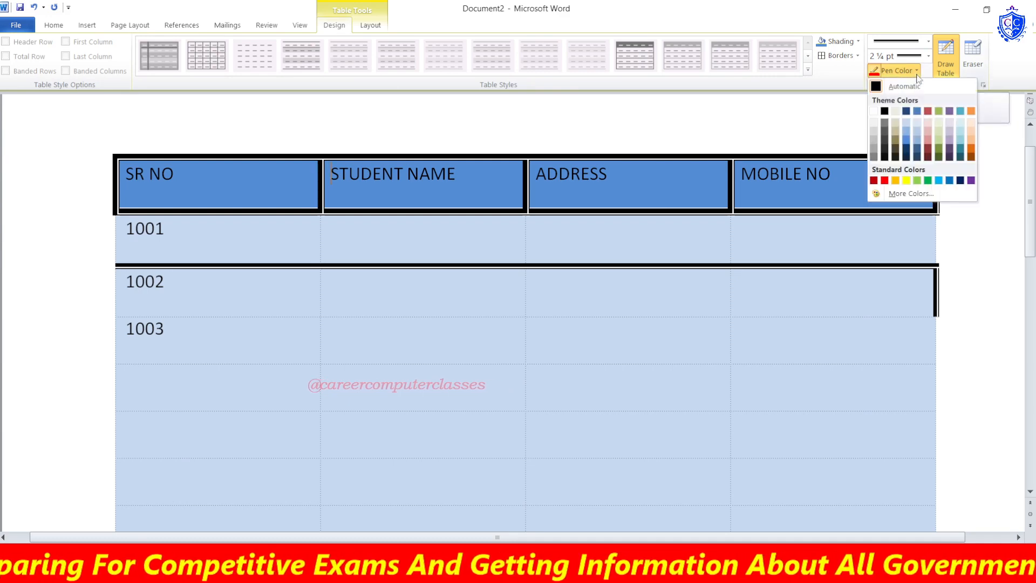
click(916, 179)
drag(528, 314, 723, 319)
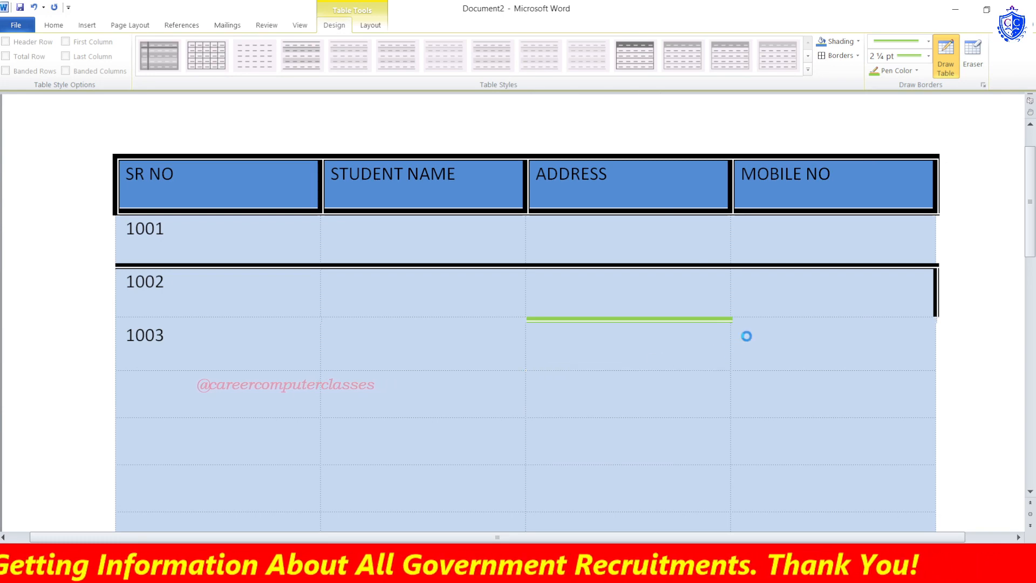
drag(735, 323, 727, 370)
drag(531, 421, 728, 423)
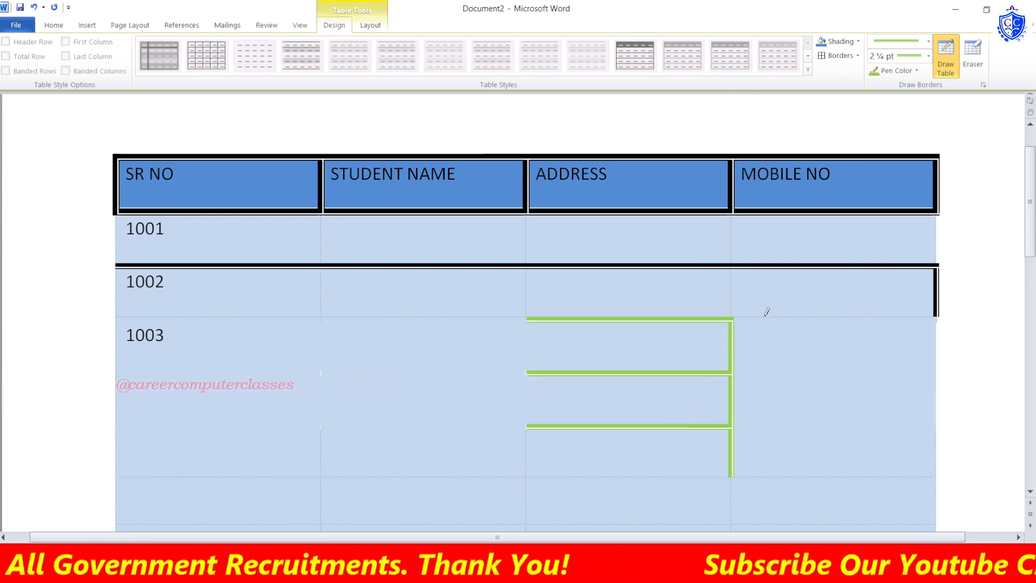
drag(762, 314, 842, 320)
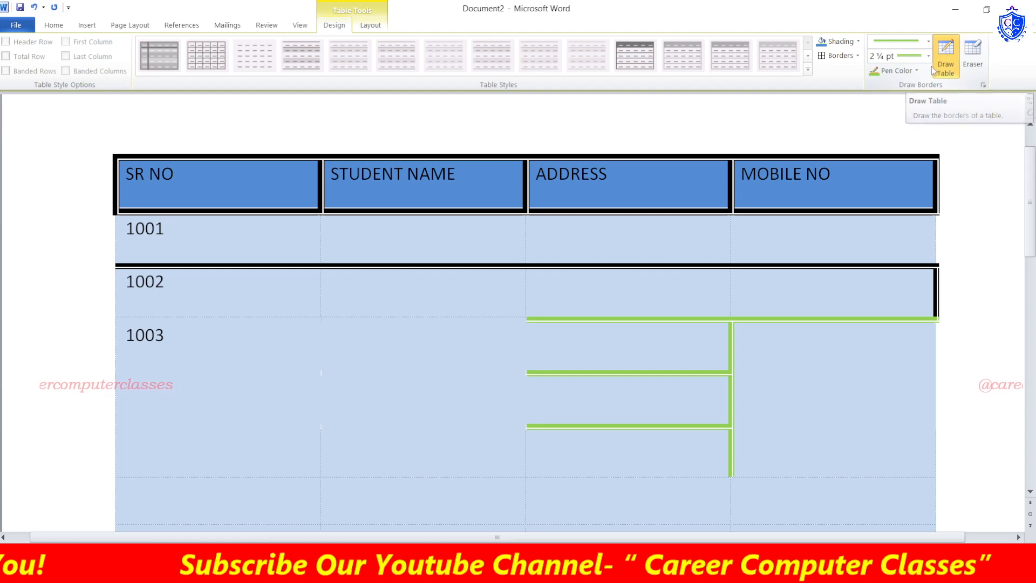
- Draw a new table outline in the blank area below the existing table with a blue ½ pt double-line pen
scroll(955, 198, down, 8)
scroll(922, 50, up, 3)
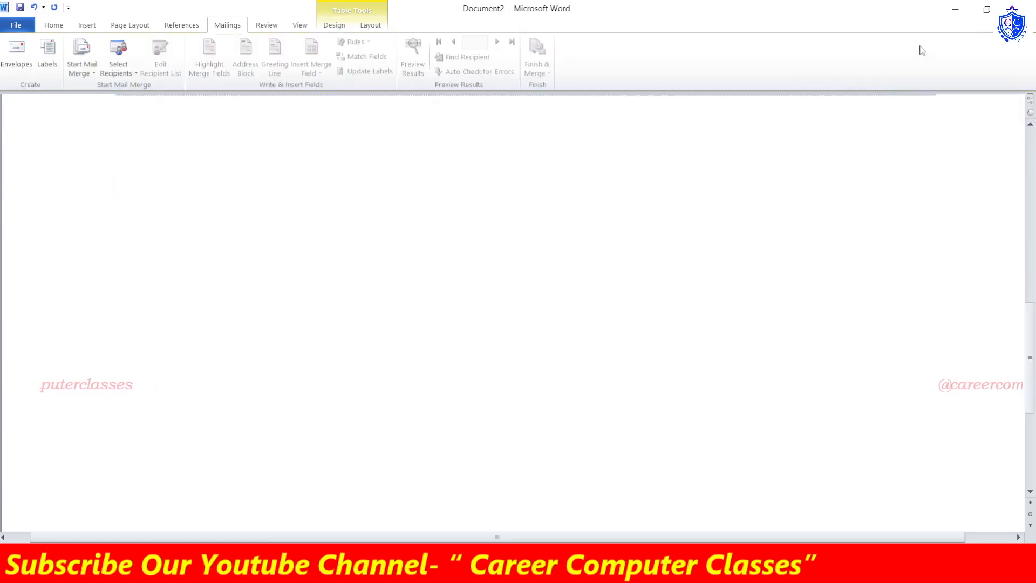
scroll(917, 59, up, 2)
scroll(960, 81, down, 5)
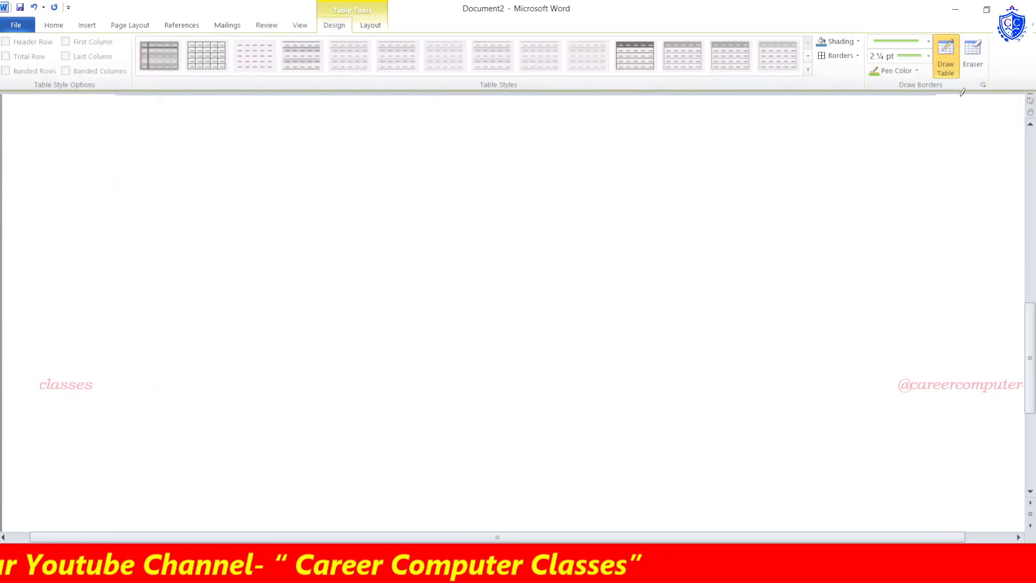
click(928, 41)
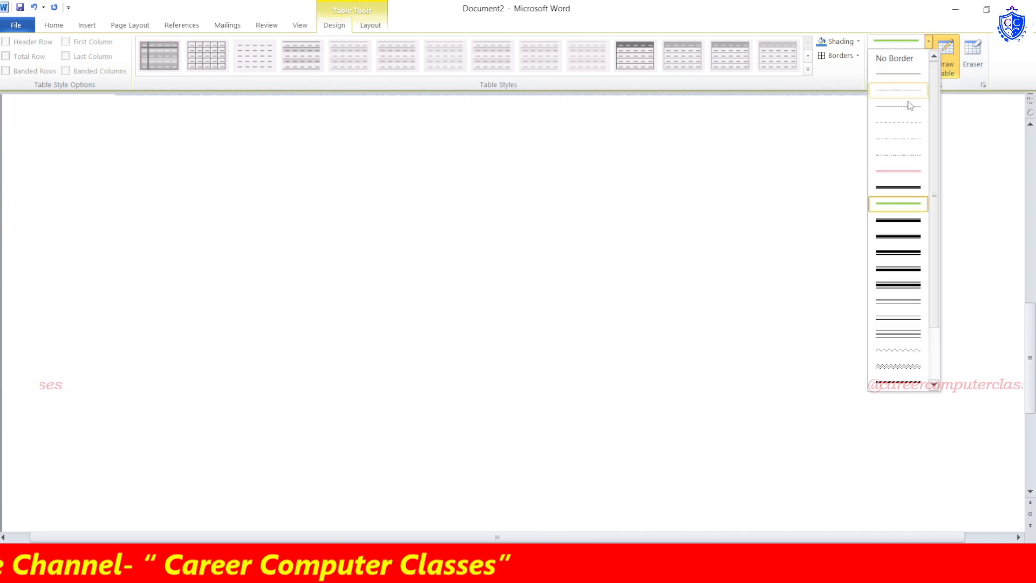
click(906, 172)
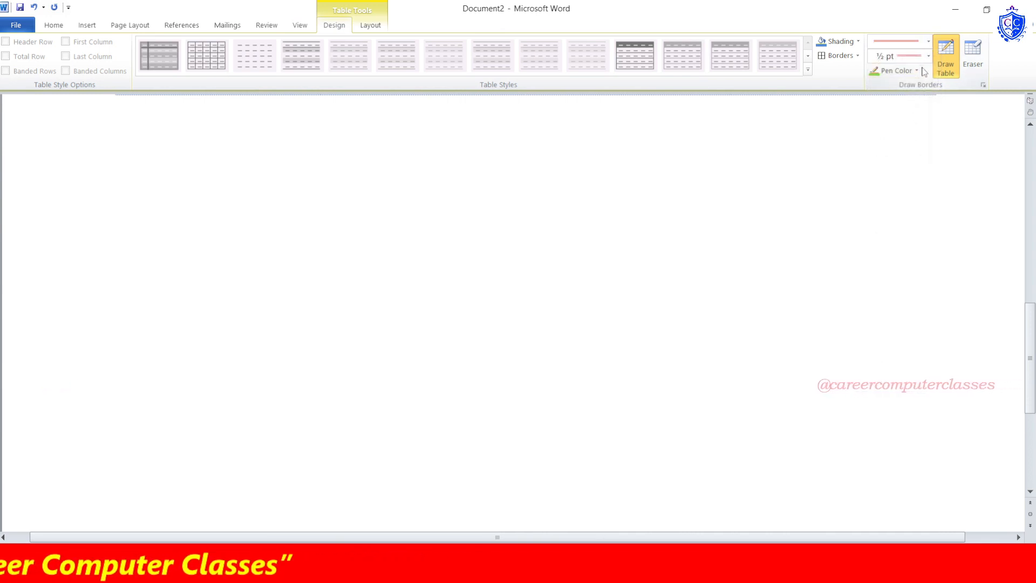
click(916, 70)
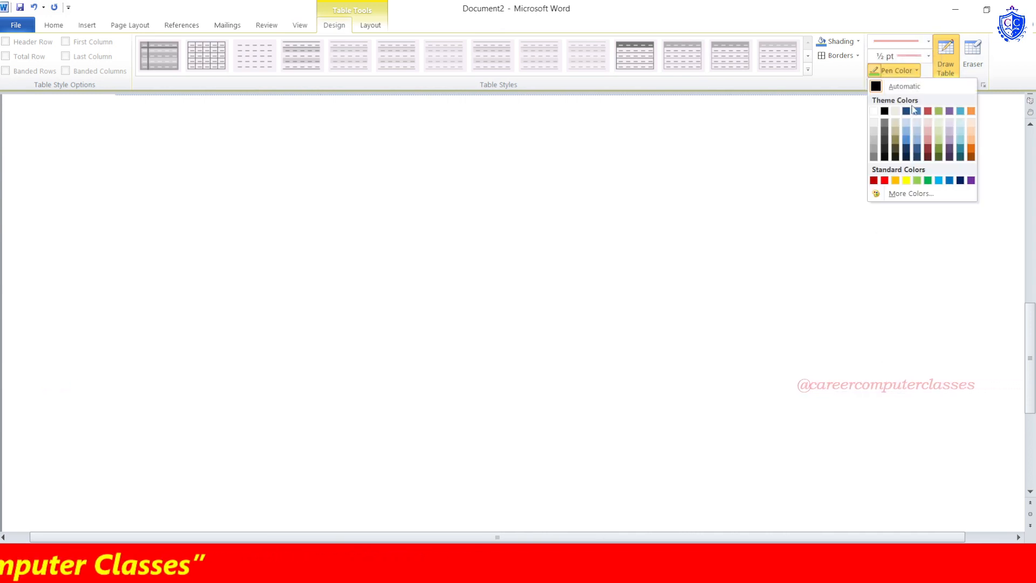
click(949, 181)
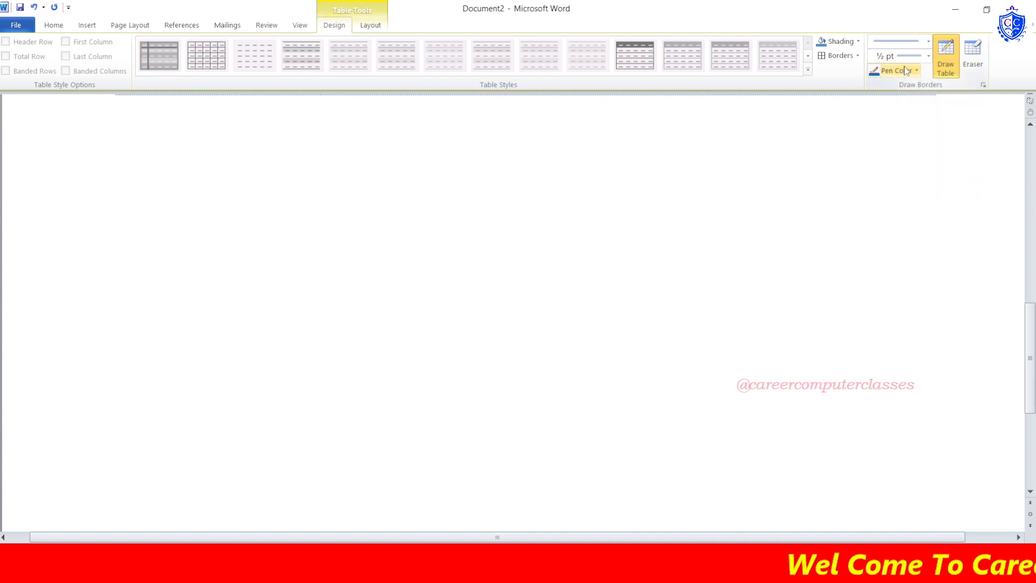
click(950, 63)
mouse_move(148, 143)
mouse_down()
mouse_move(664, 351)
mouse_move(734, 341)
mouse_up()
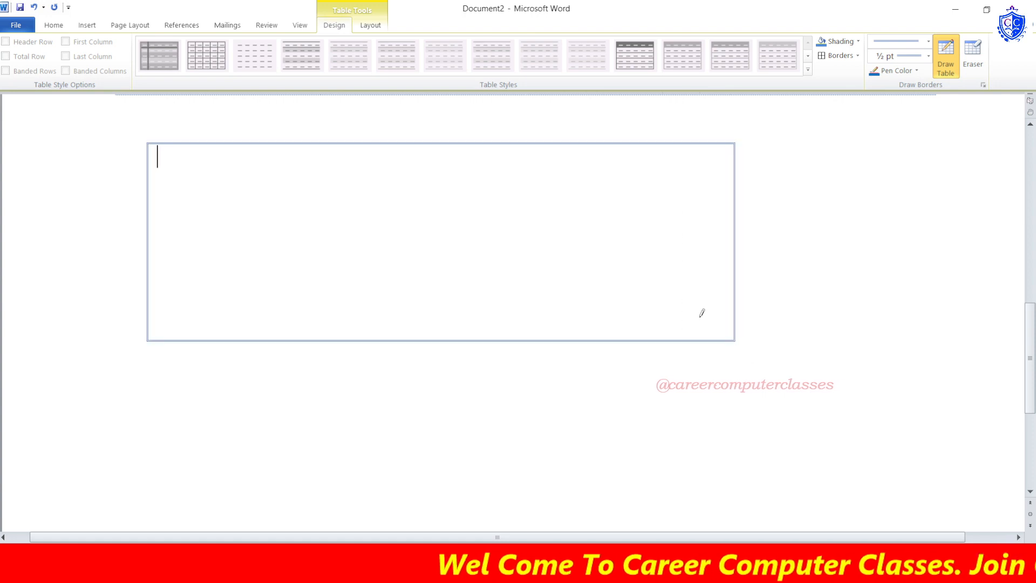
- Draw six vertical lines inside the new table outline to divide it into seven columns
drag(229, 143, 232, 329)
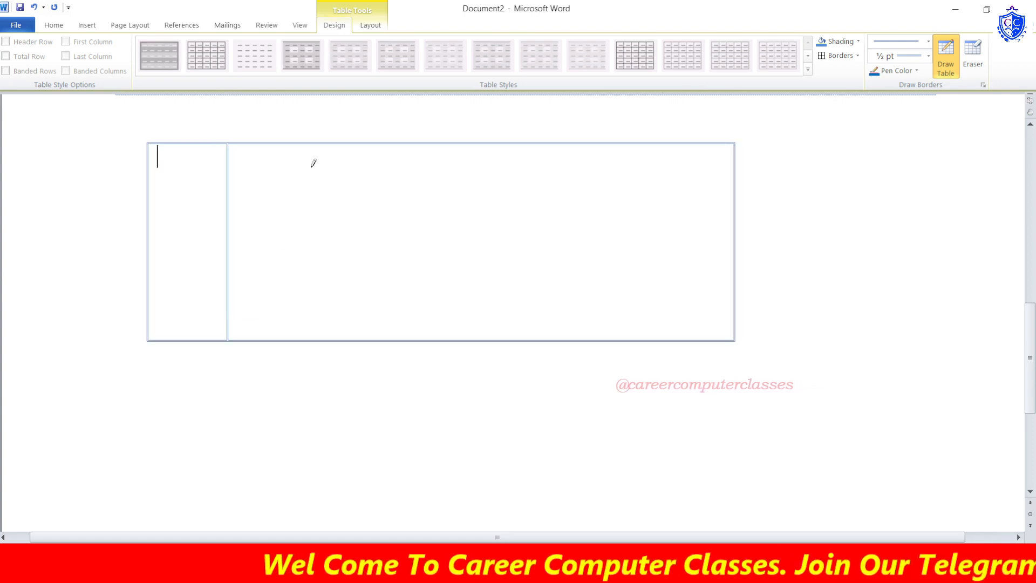
drag(315, 144, 305, 326)
drag(403, 143, 406, 321)
drag(478, 144, 479, 326)
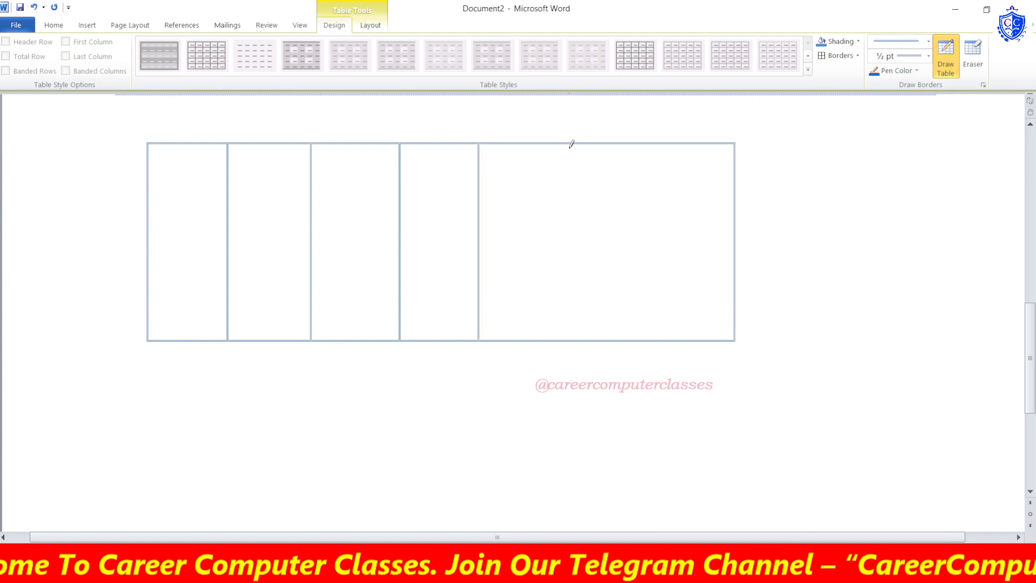
drag(571, 144, 570, 330)
drag(646, 143, 647, 332)
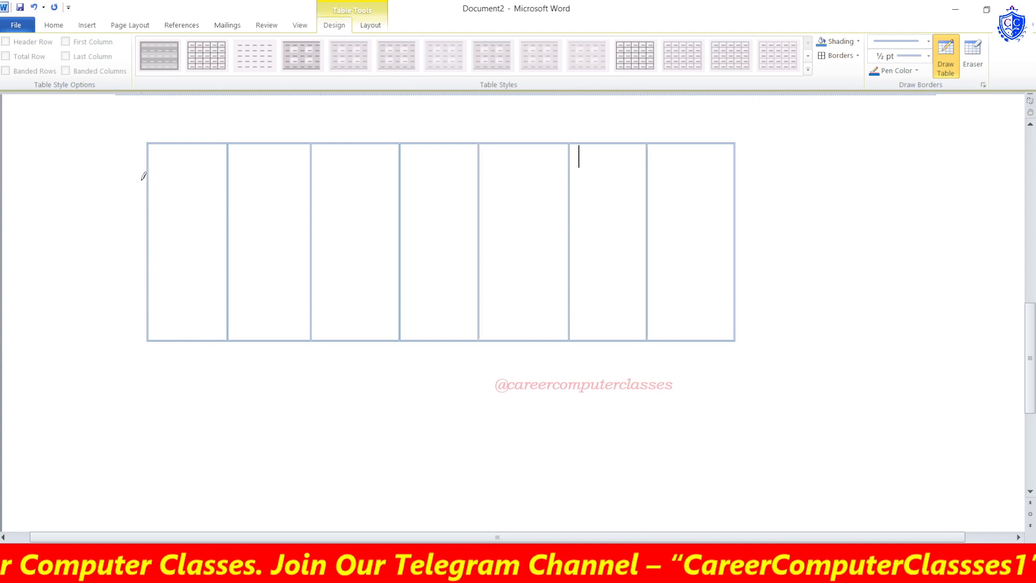
- Draw three horizontal lines across the new table to divide it into four rows
drag(152, 170, 668, 169)
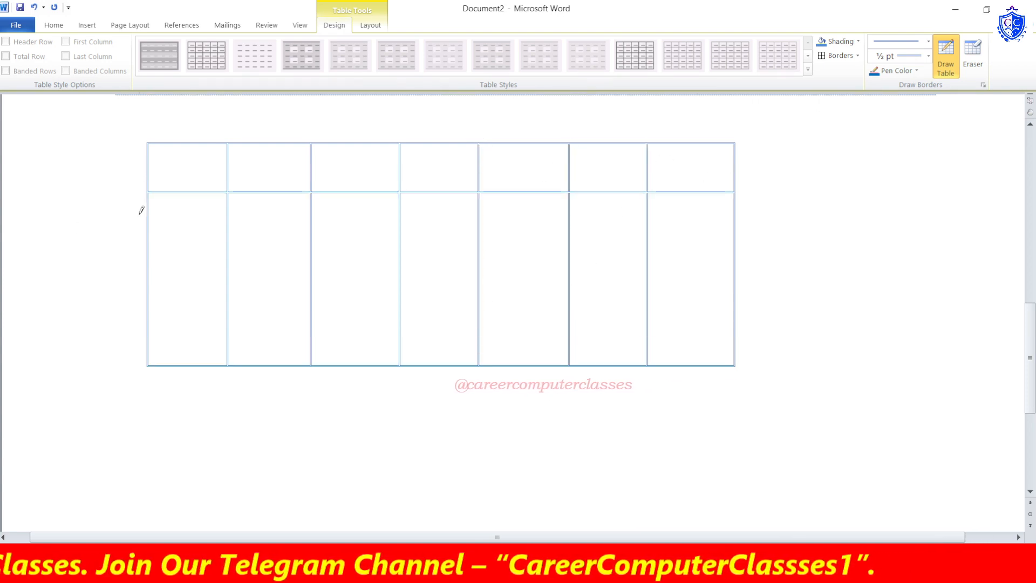
drag(141, 210, 702, 215)
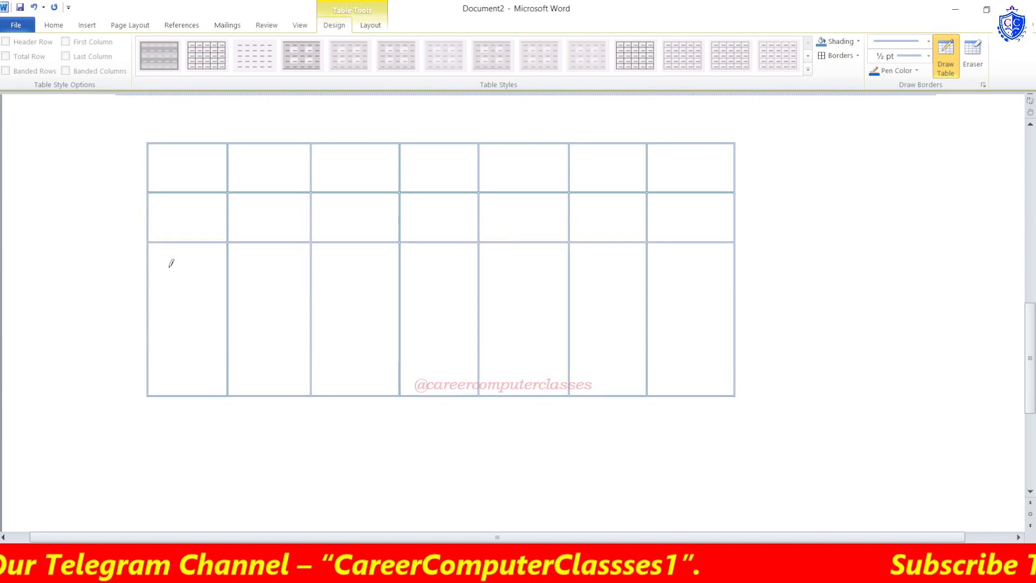
drag(171, 264, 682, 270)
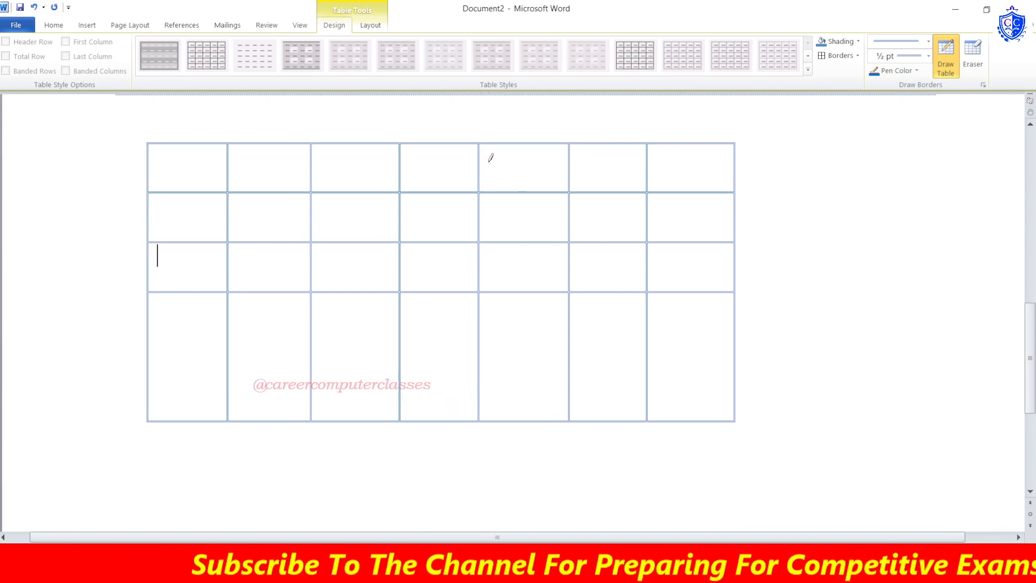
- Draw crossing diagonal lines through the fifth and sixth cells of the new table's first row
drag(479, 145, 567, 190)
mouse_move(485, 185)
mouse_down()
mouse_move(547, 144)
mouse_move(566, 145)
mouse_move(645, 189)
mouse_up()
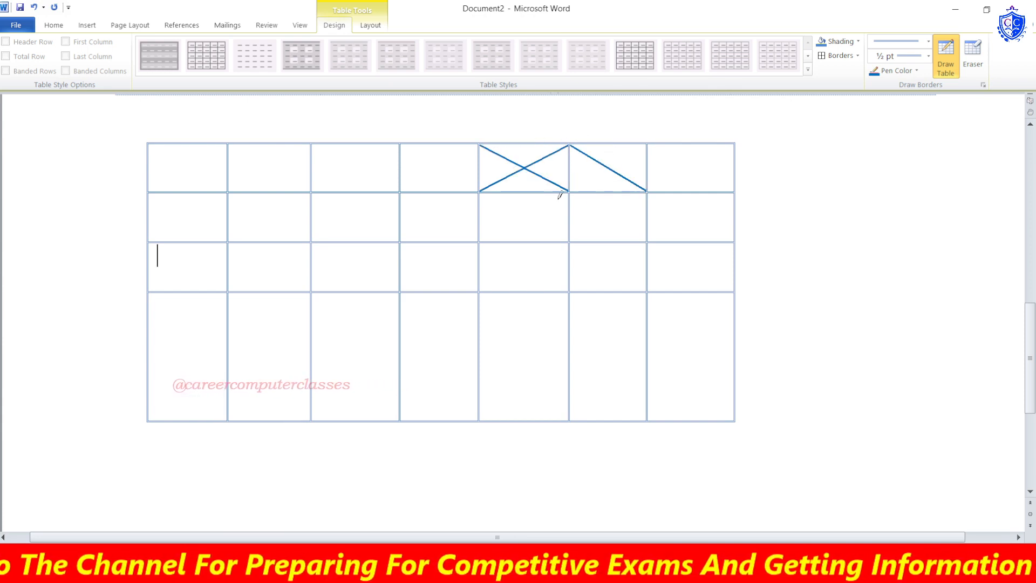
drag(571, 187, 644, 145)
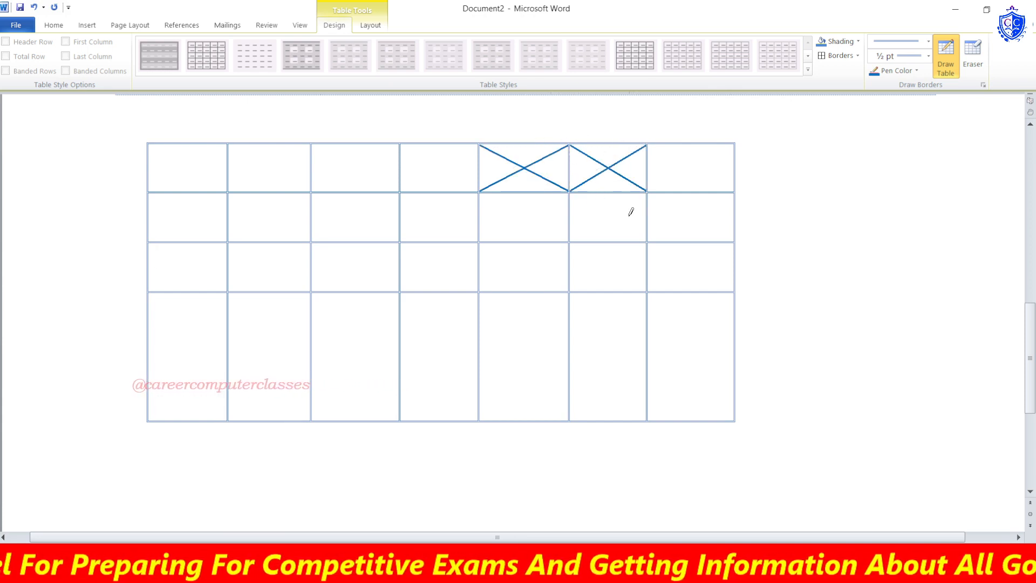
- Draw crossing diagonal lines through the second- and third-row cells of the new table's seventh and fourth columns
drag(648, 193, 732, 241)
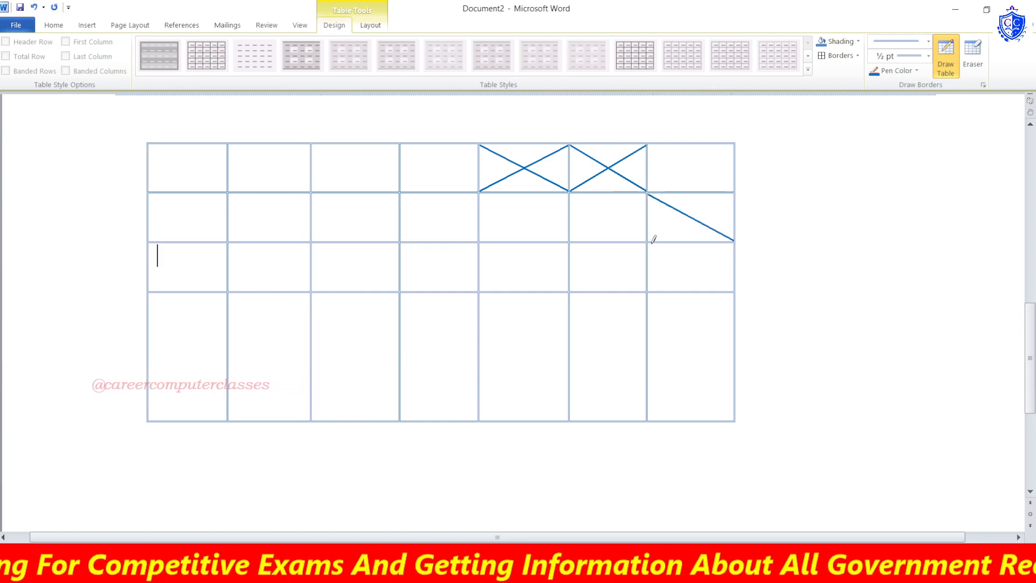
mouse_move(733, 194)
mouse_down()
mouse_move(648, 241)
mouse_move(728, 271)
mouse_move(732, 290)
mouse_up()
mouse_move(655, 294)
mouse_down()
mouse_move(673, 266)
mouse_move(732, 245)
mouse_up()
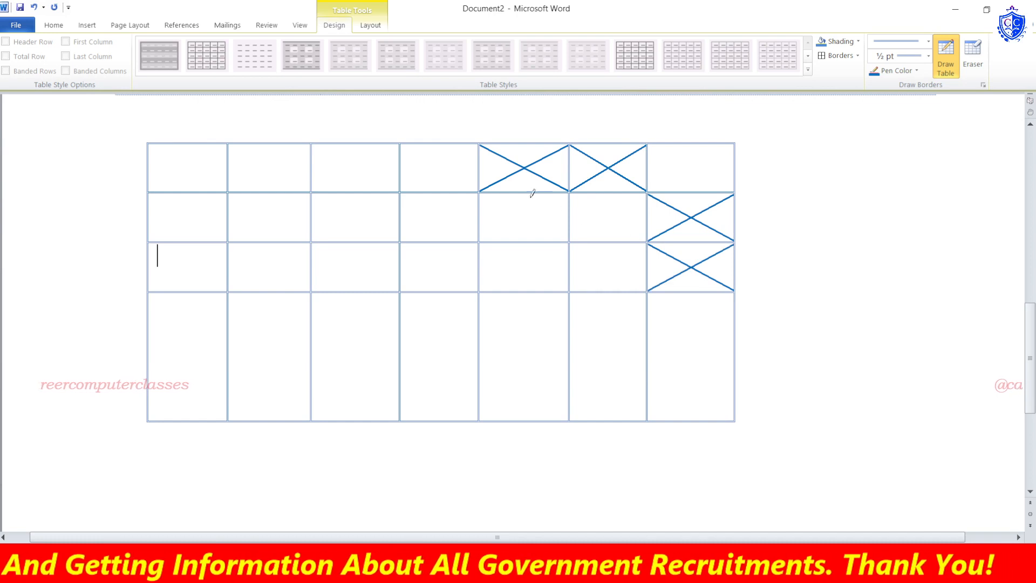
drag(478, 194, 401, 241)
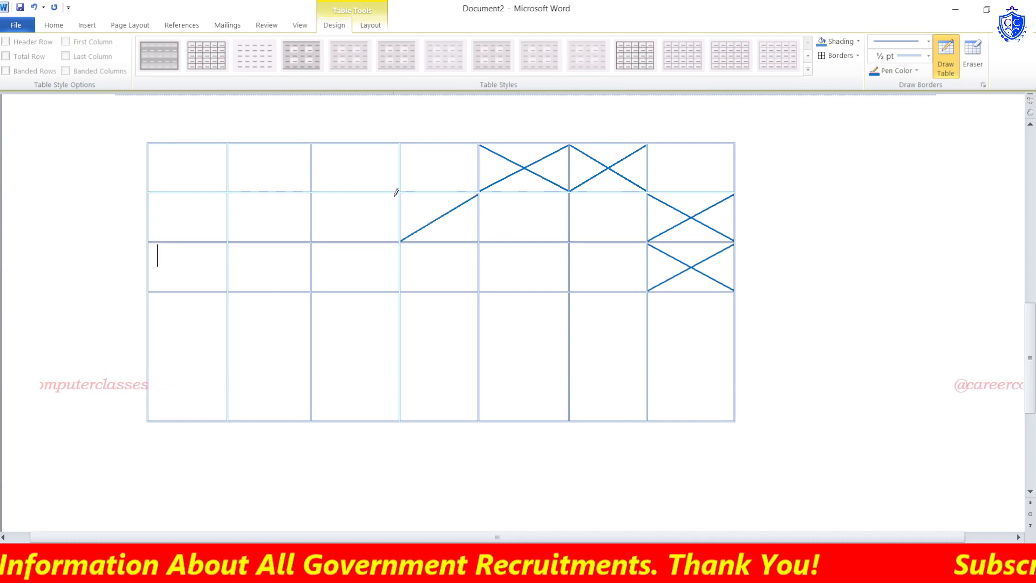
drag(396, 192, 477, 241)
drag(478, 244, 400, 292)
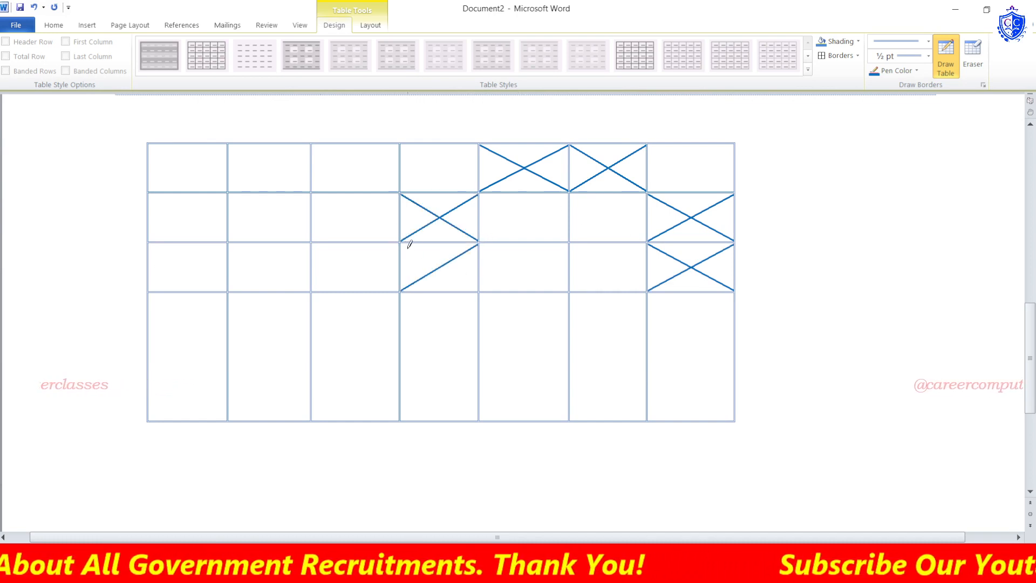
drag(409, 244, 482, 289)
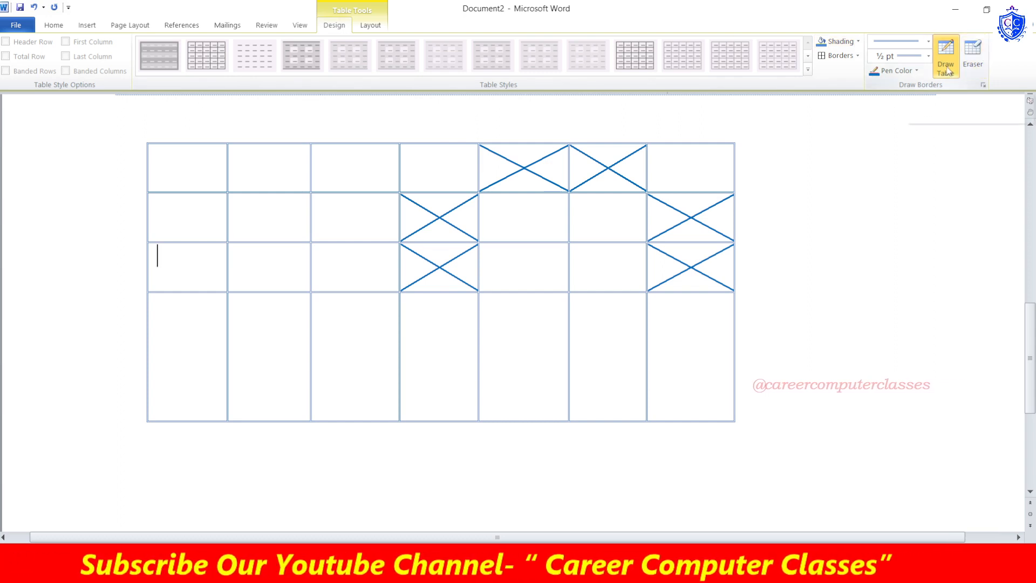
- Erase the entire hand-drawn table with the Eraser
click(978, 69)
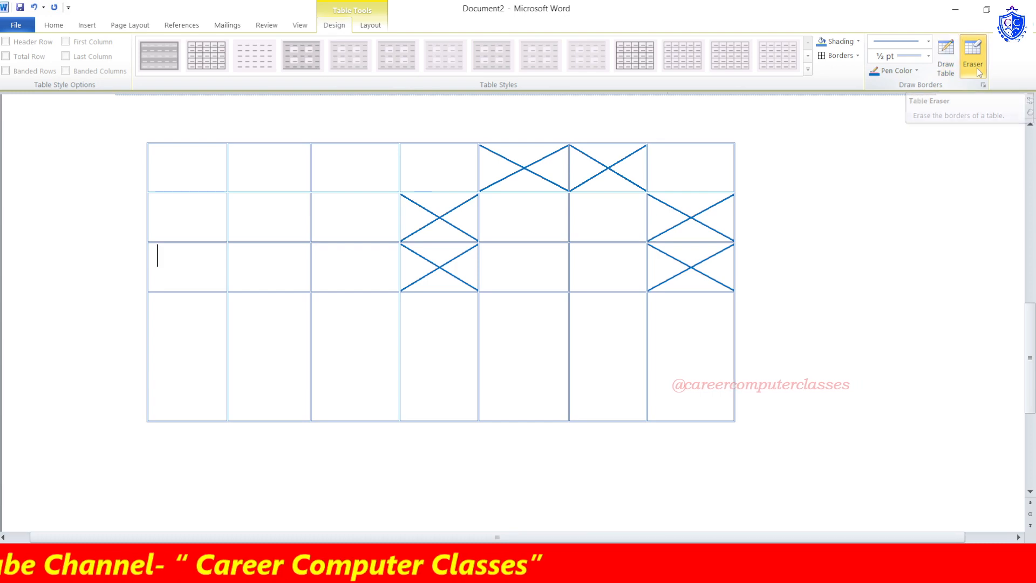
mouse_move(759, 154)
mouse_down()
mouse_move(374, 293)
mouse_move(194, 402)
mouse_move(102, 439)
mouse_move(152, 437)
mouse_up()
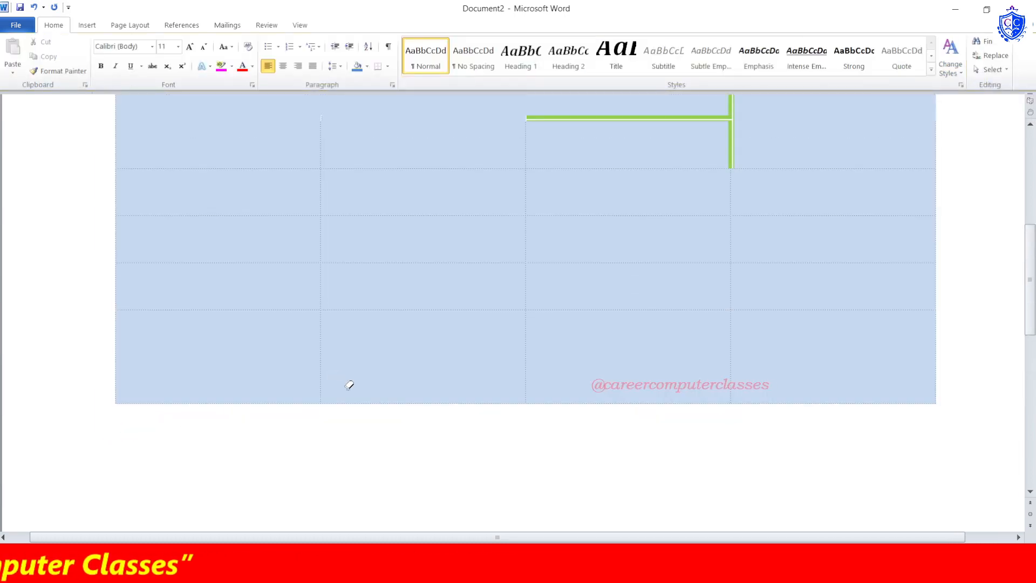
- Erase the green horizontal borders in the first table's ADDRESS column and leave the Eraser tool
scroll(346, 384, up, 5)
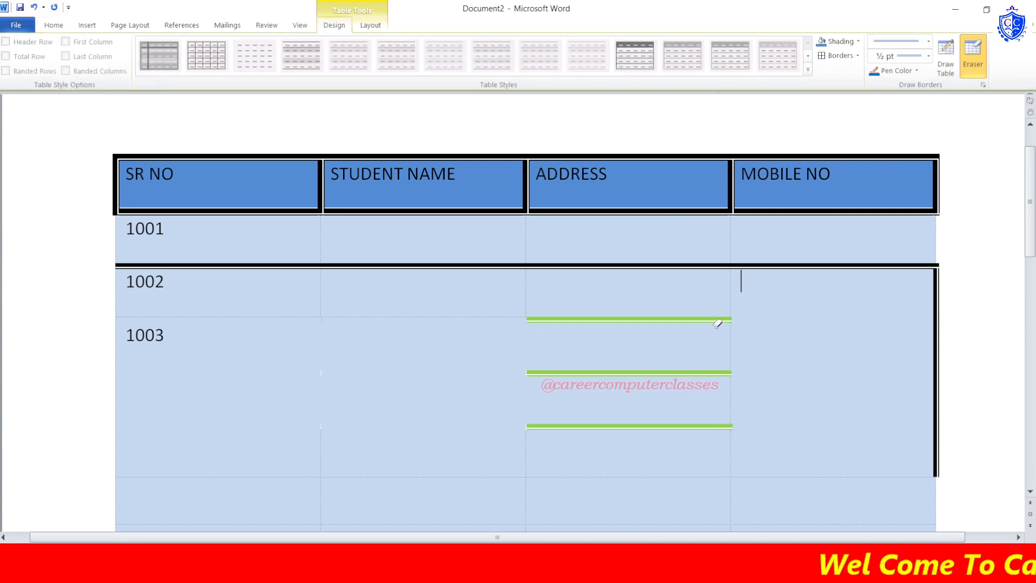
click(704, 319)
click(672, 381)
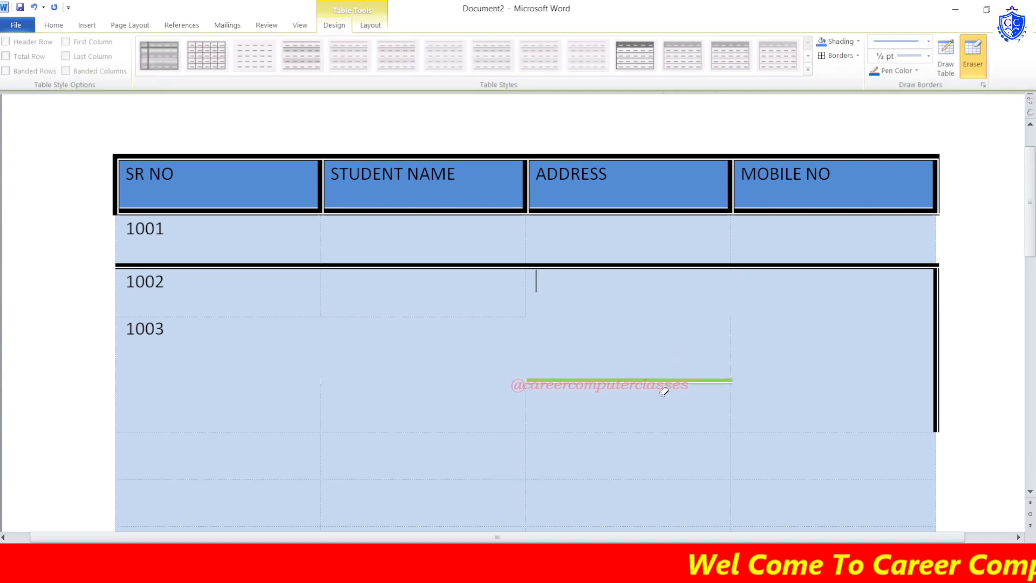
scroll(649, 369, down, 2)
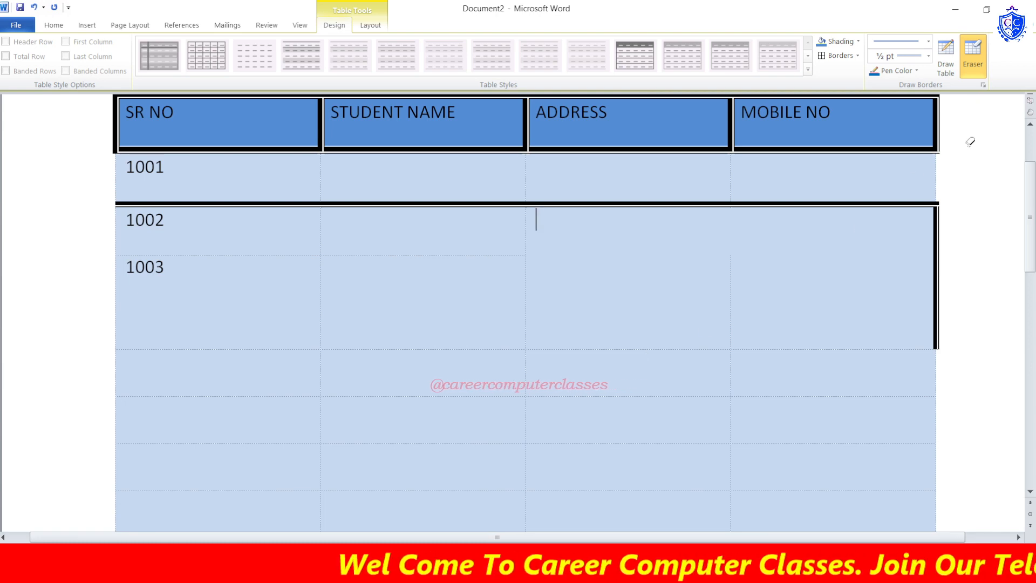
scroll(770, 183, up, 5)
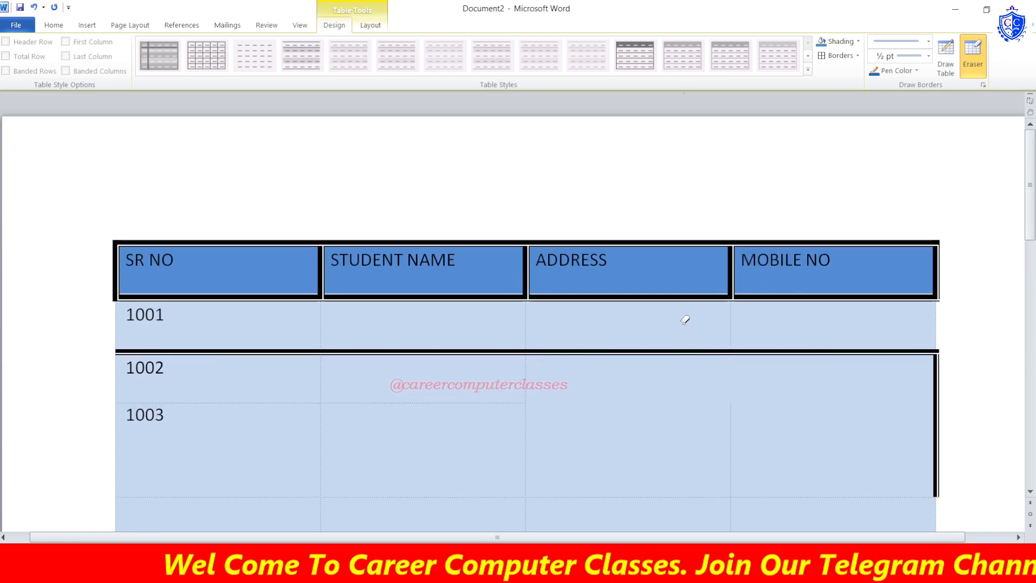
click(972, 62)
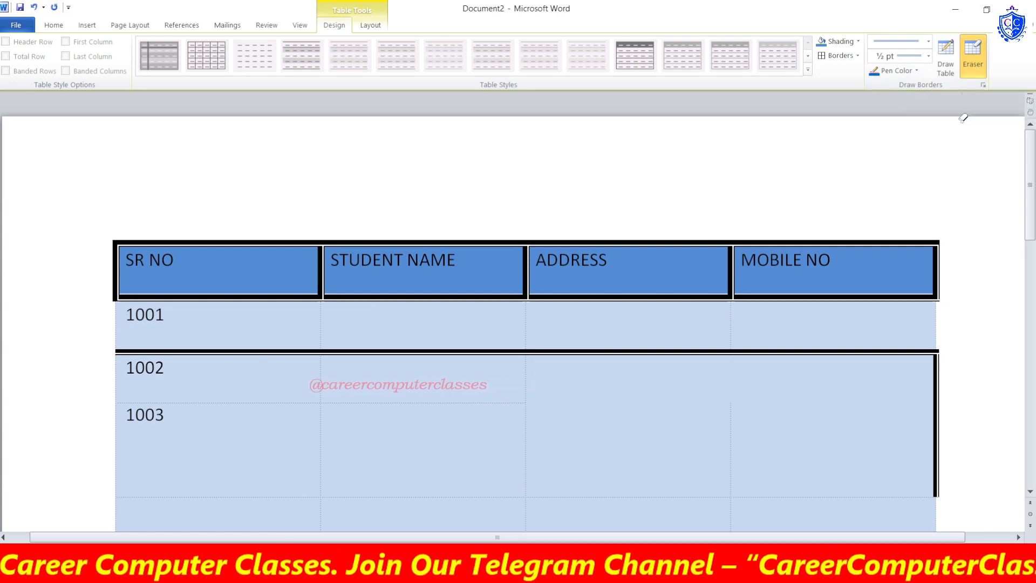
key(Escape)
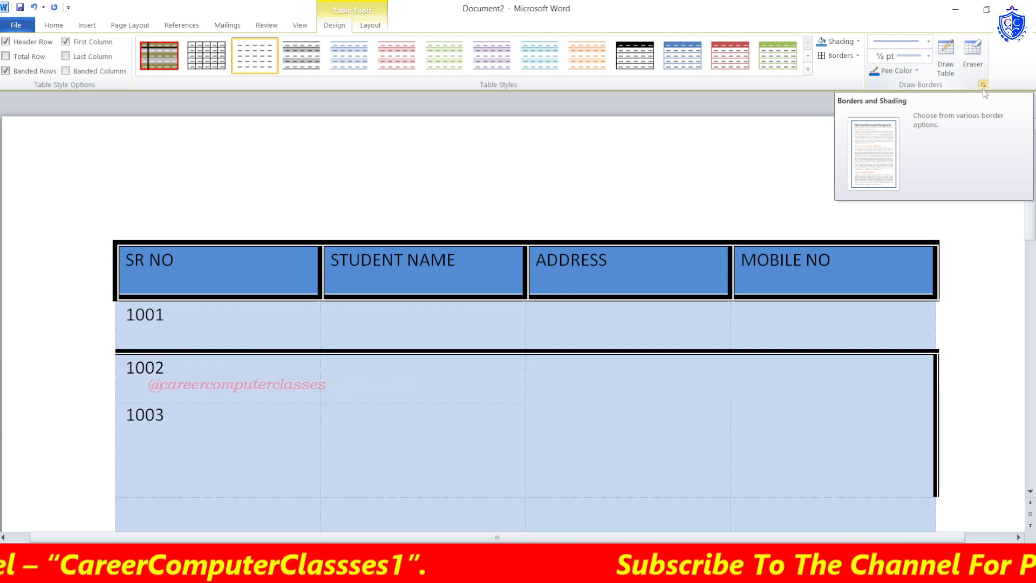
- Apply all borders to the student table using the 3 pt thick-and-thin line style in orange
click(983, 85)
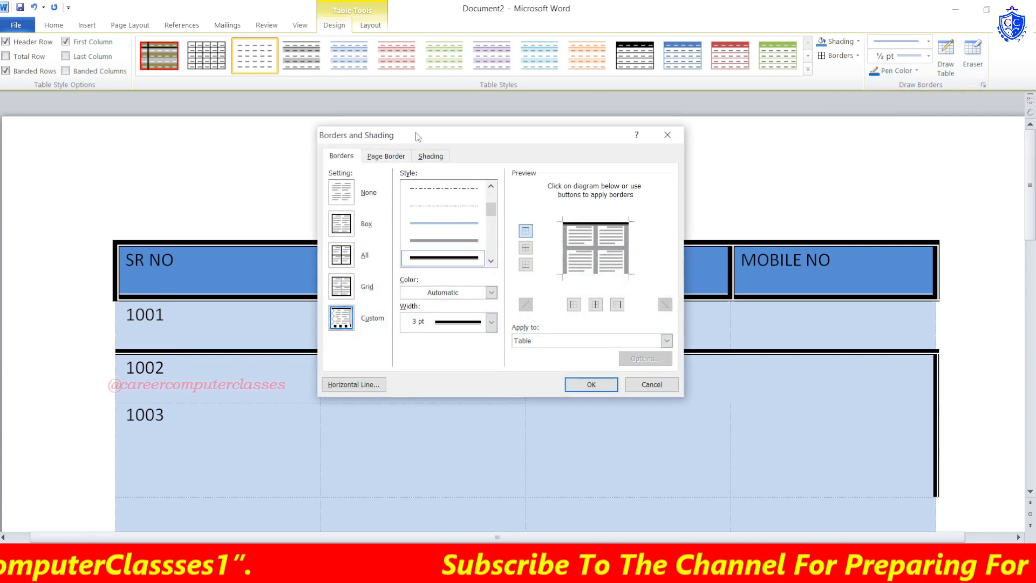
drag(419, 136, 423, 136)
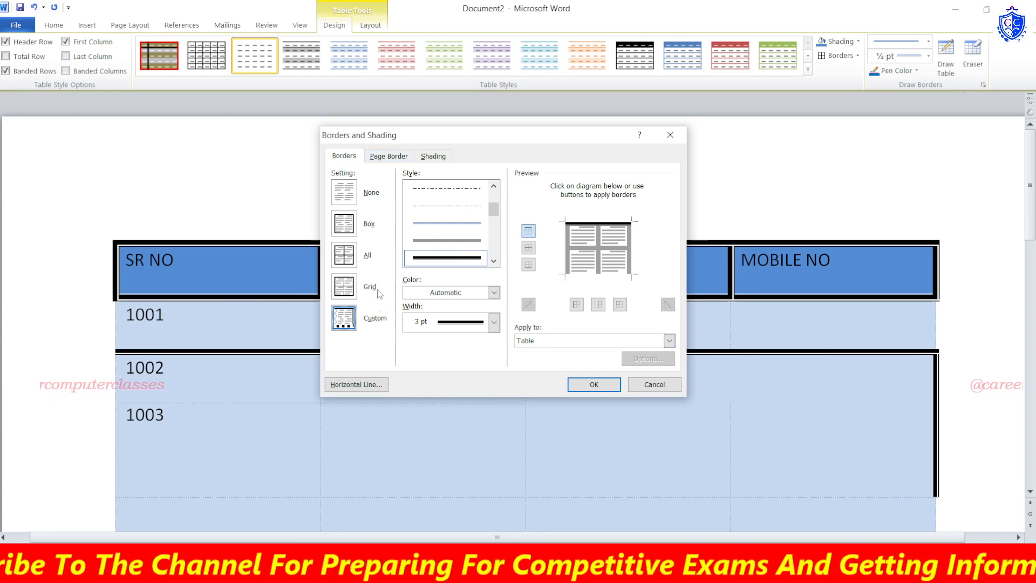
click(366, 254)
click(448, 240)
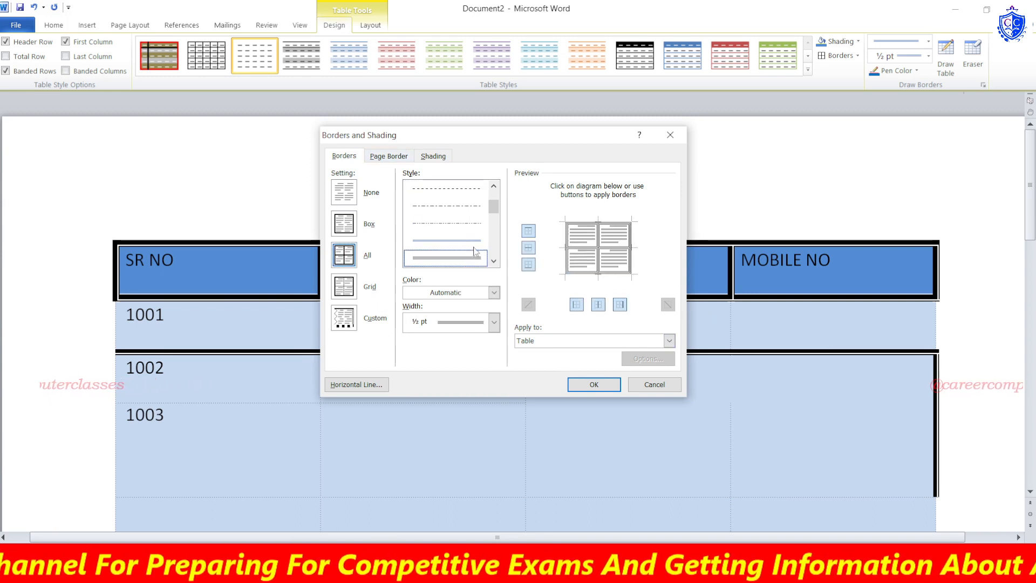
click(493, 261)
click(447, 257)
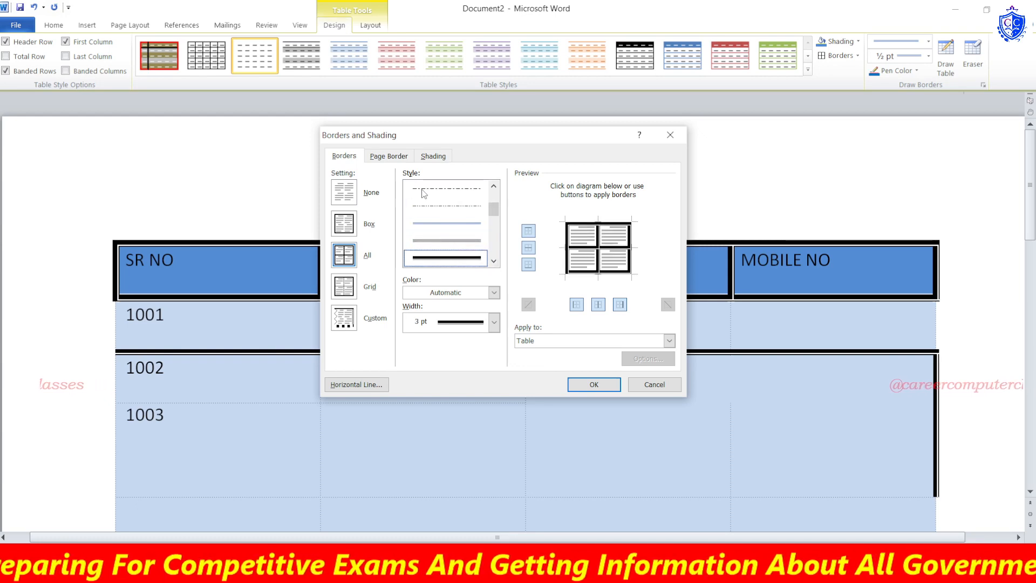
click(494, 292)
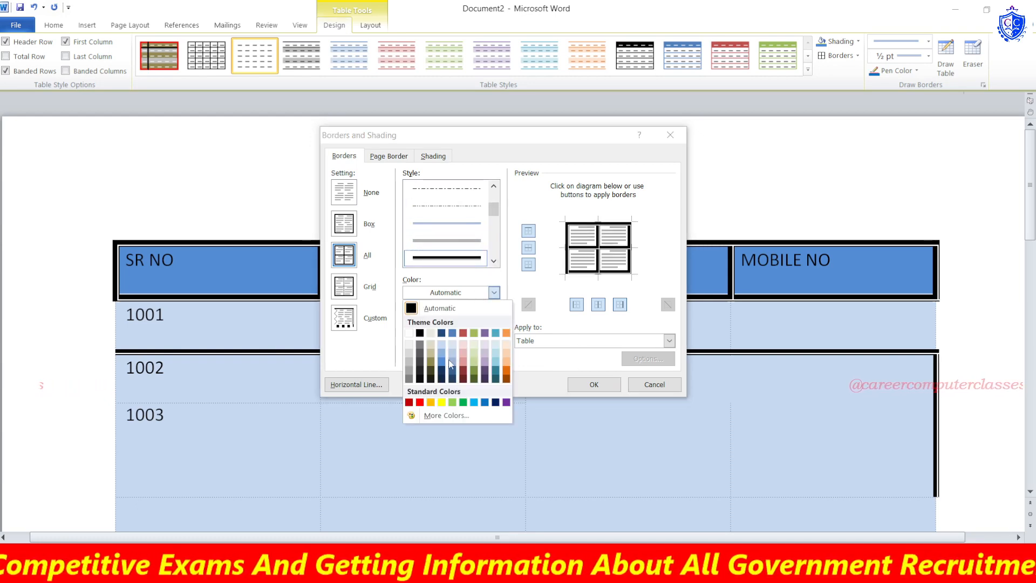
click(432, 400)
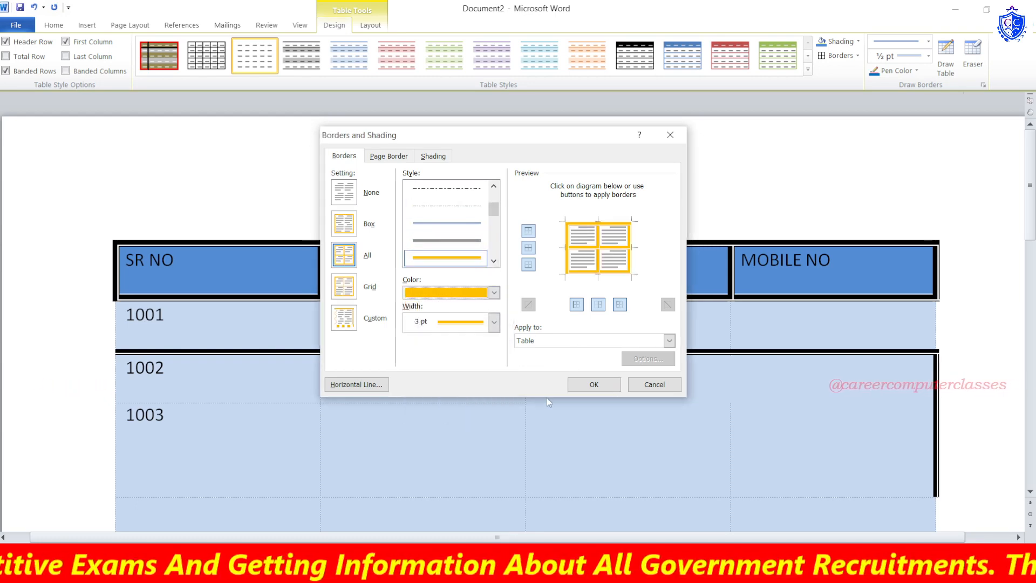
click(586, 383)
scroll(620, 394, down, 5)
scroll(637, 402, up, 2)
scroll(639, 402, up, 3)
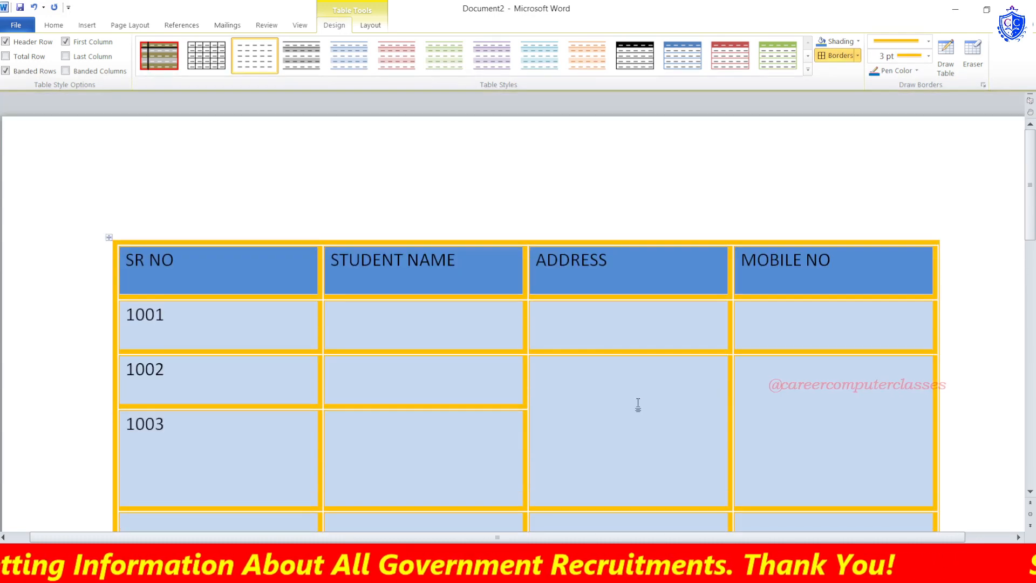
- Shade the whole table with a red fill and a black Dk Dwn Diagonal pattern
click(984, 85)
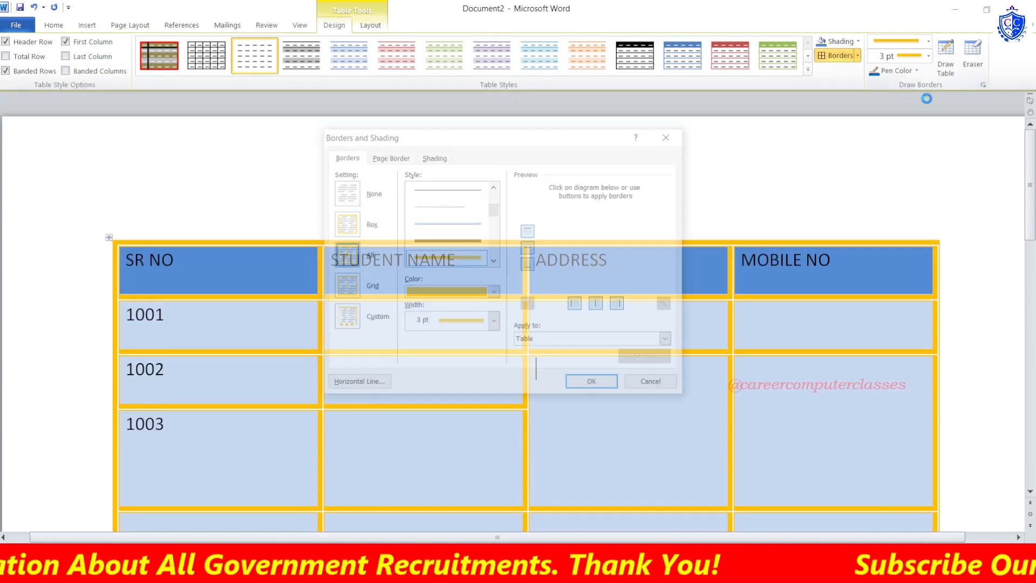
click(432, 157)
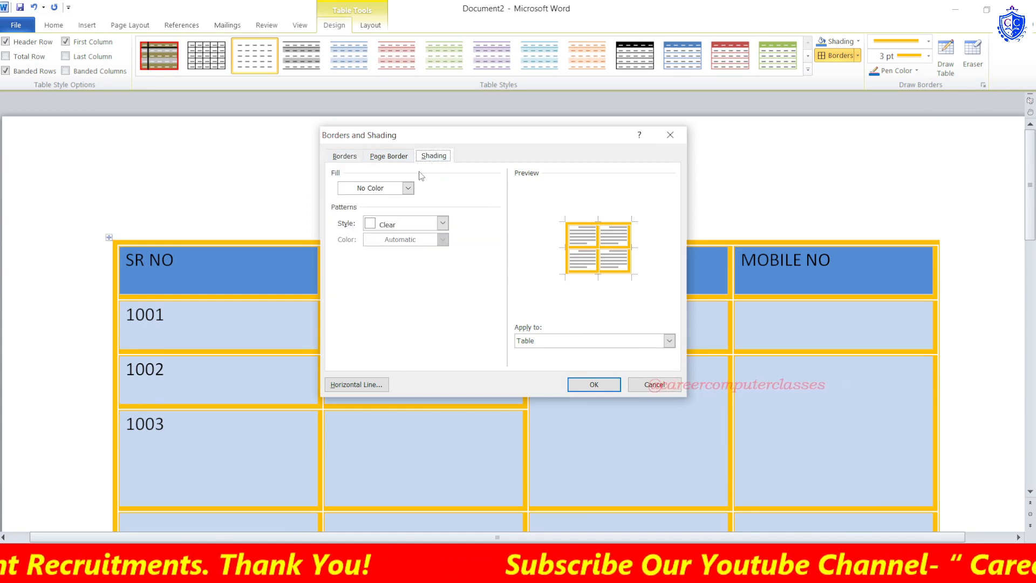
click(407, 188)
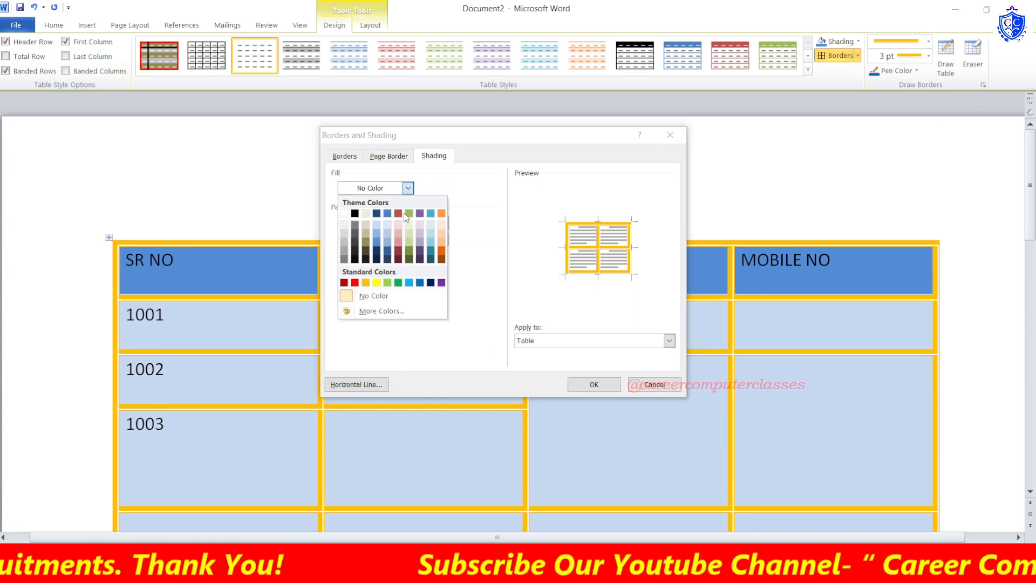
click(355, 283)
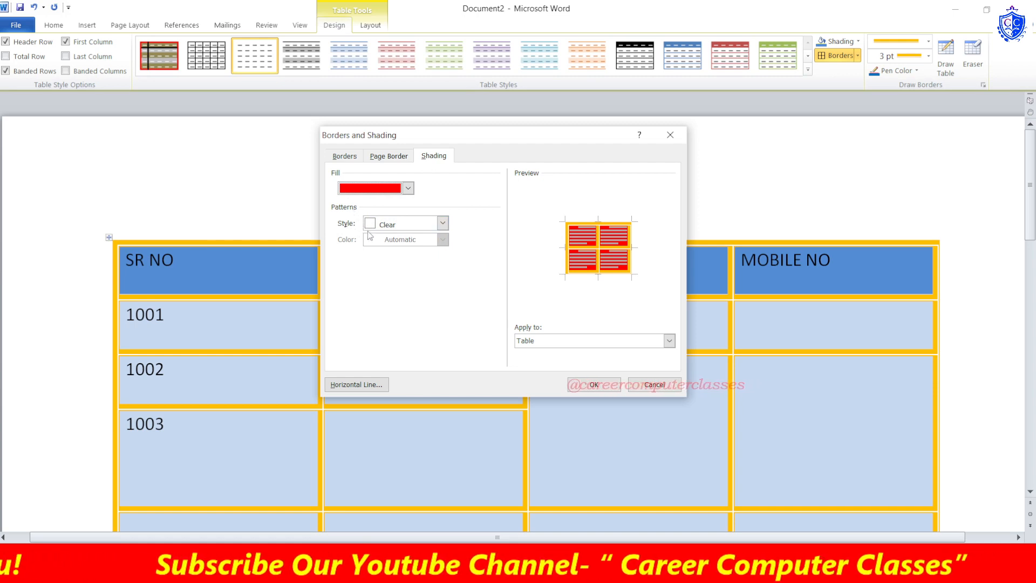
click(396, 227)
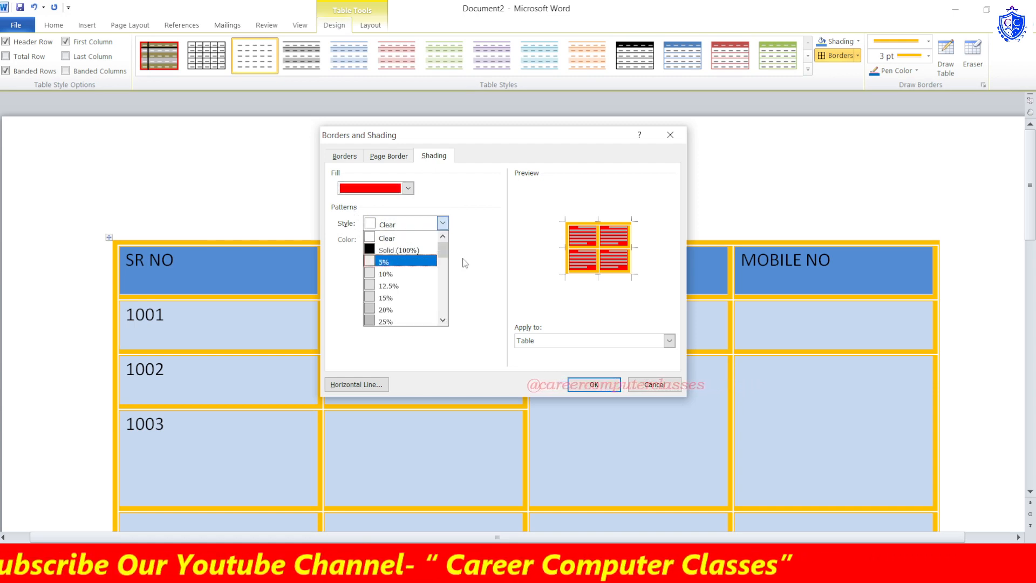
drag(444, 252, 441, 301)
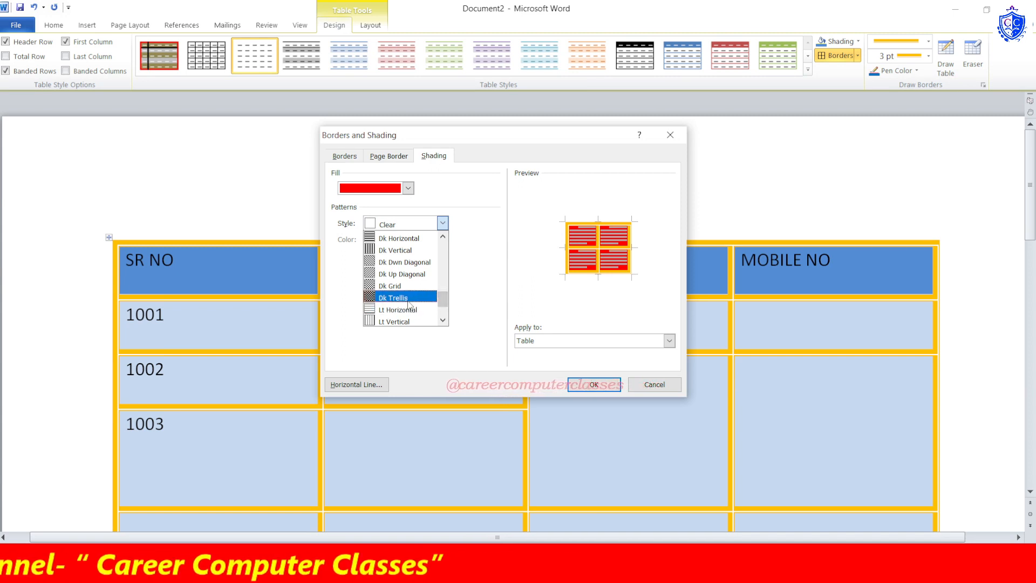
click(405, 262)
click(410, 240)
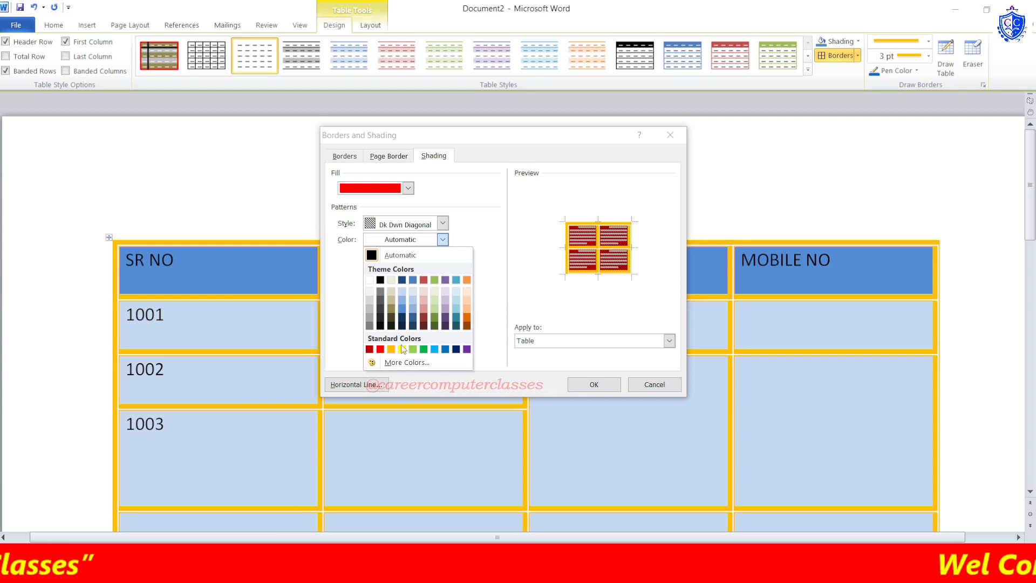
click(380, 280)
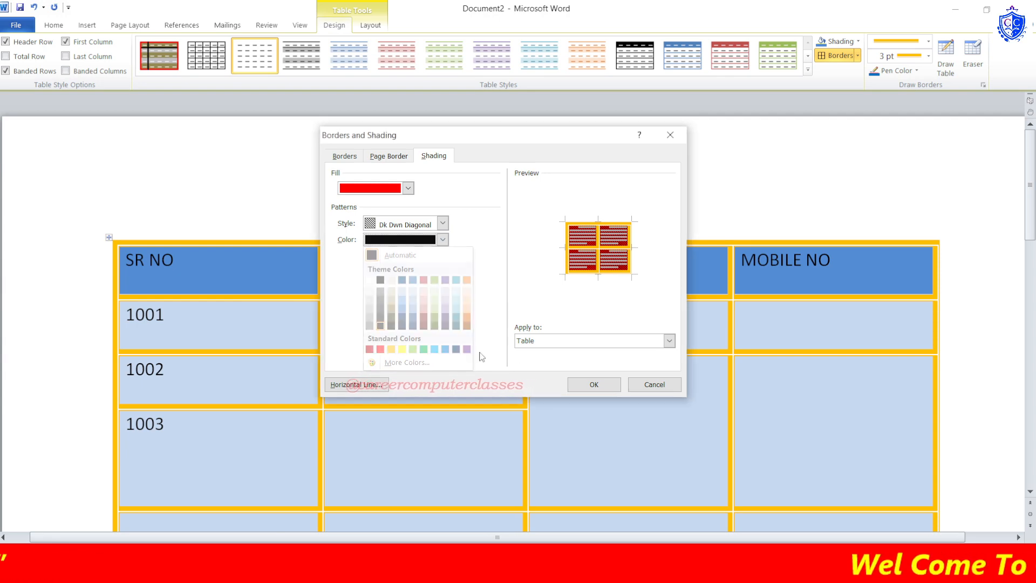
click(593, 384)
scroll(785, 386, down, 4)
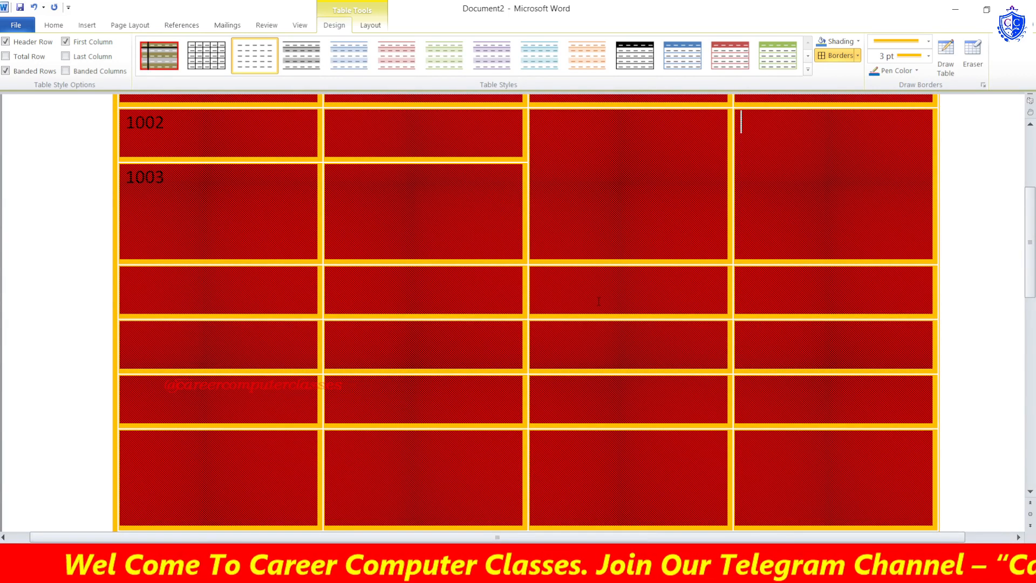
scroll(599, 301, up, 5)
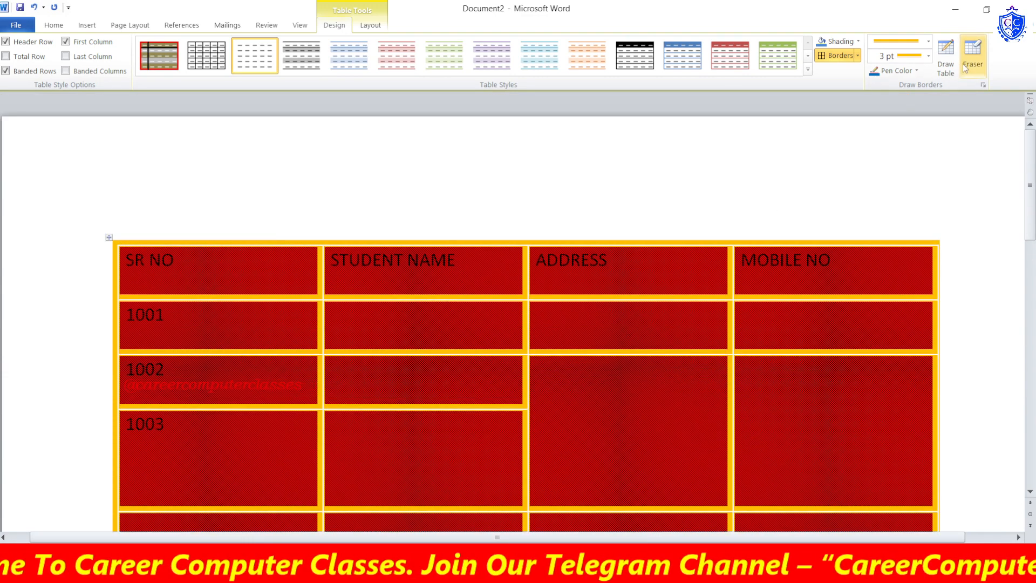
- Set up a Box page border for the whole document with a ½ pt multi-line style
click(981, 85)
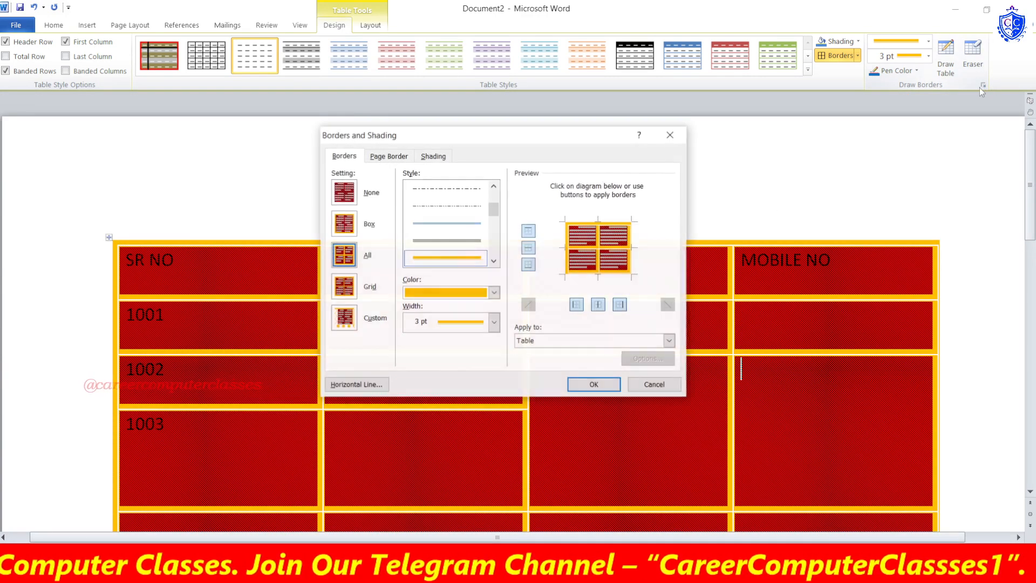
click(386, 156)
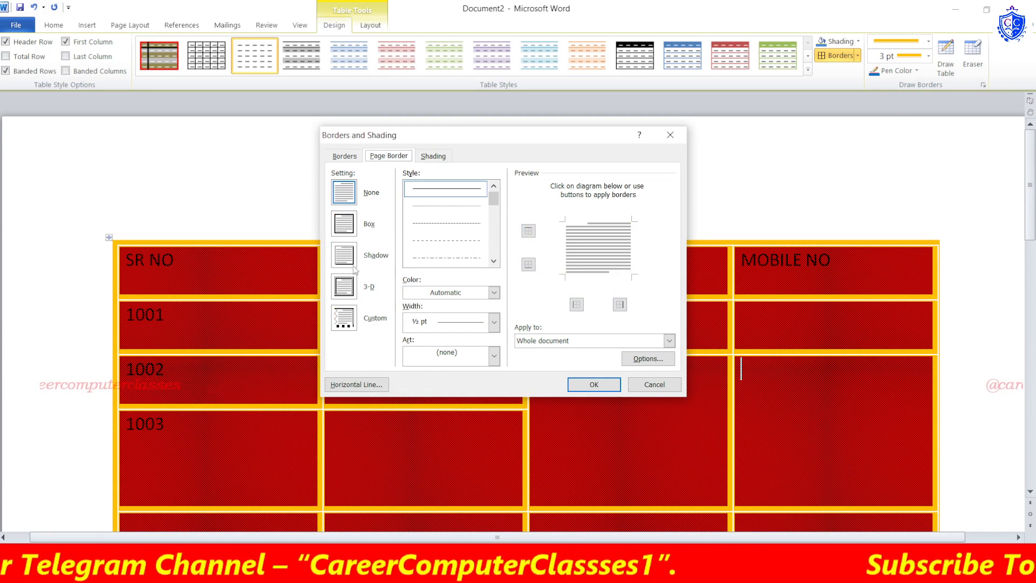
click(344, 224)
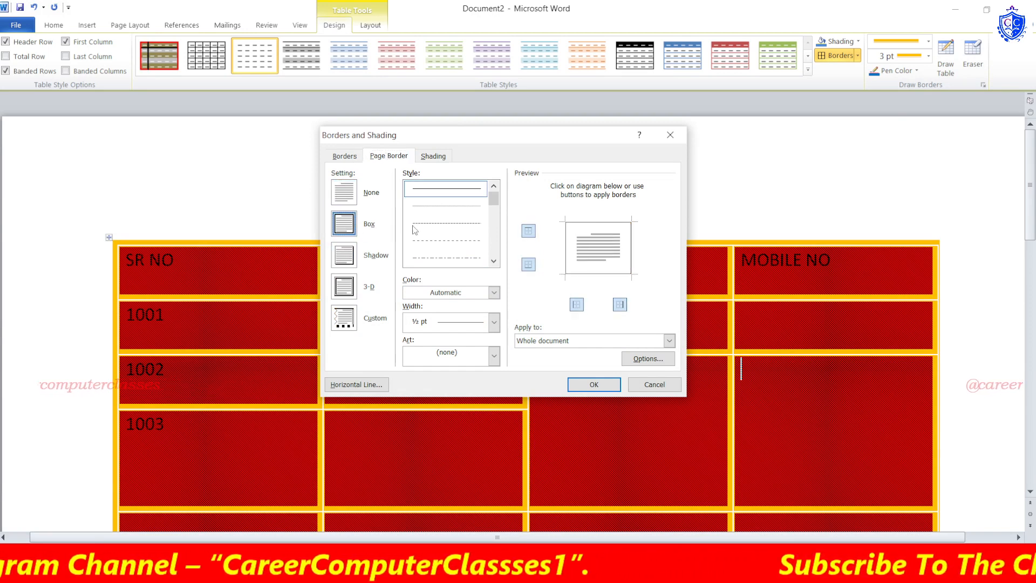
scroll(464, 216, down, 2)
click(473, 205)
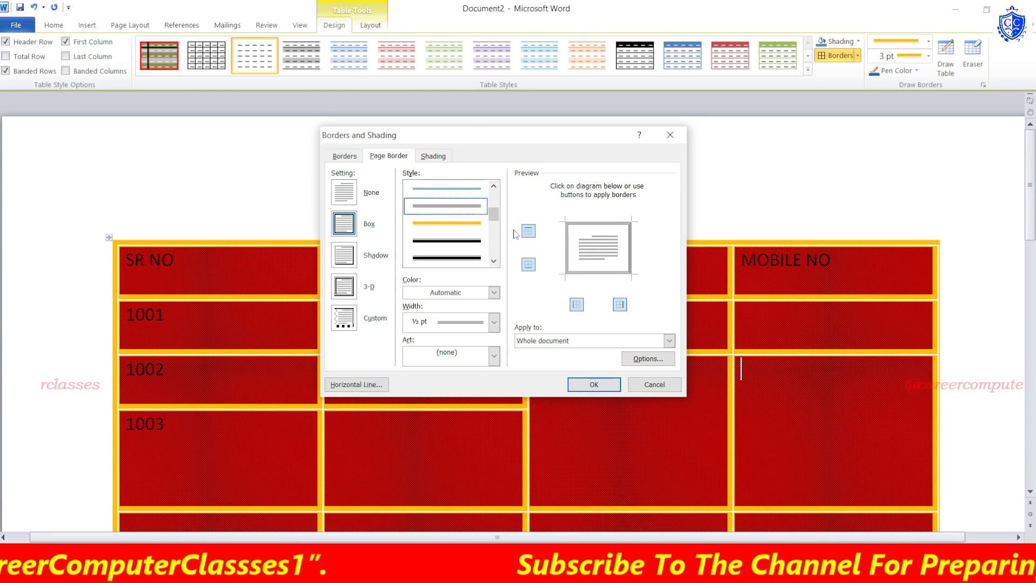